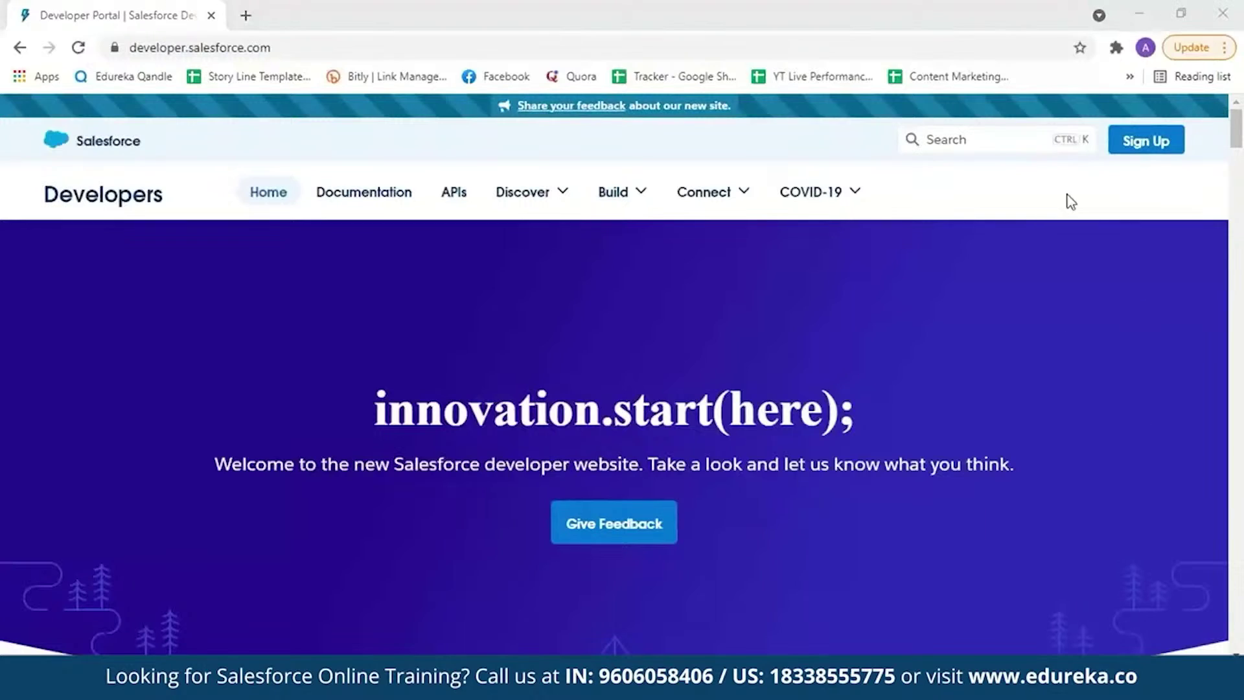
- Open the Developer Edition signup page and scroll through the whole signup form
{"action": "left_click", "coordinate": [1126, 151]}
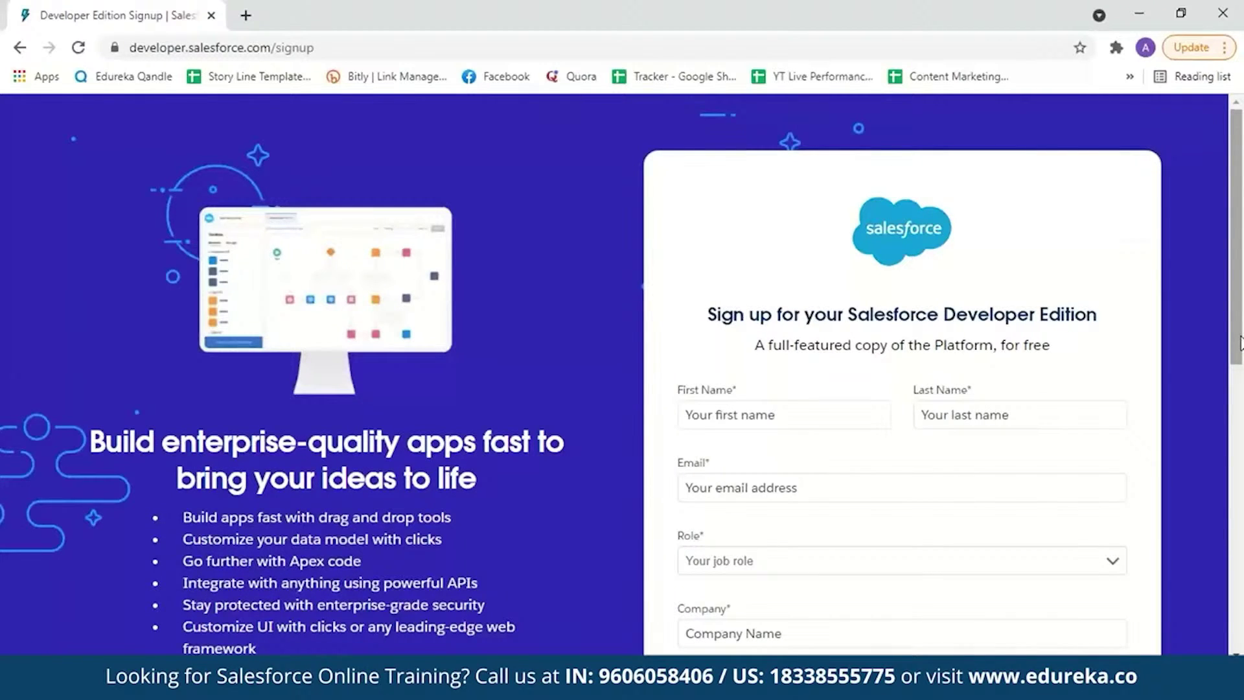
{"action": "scroll", "coordinate": [1237, 344], "scroll_direction": "down", "scroll_amount": 2}
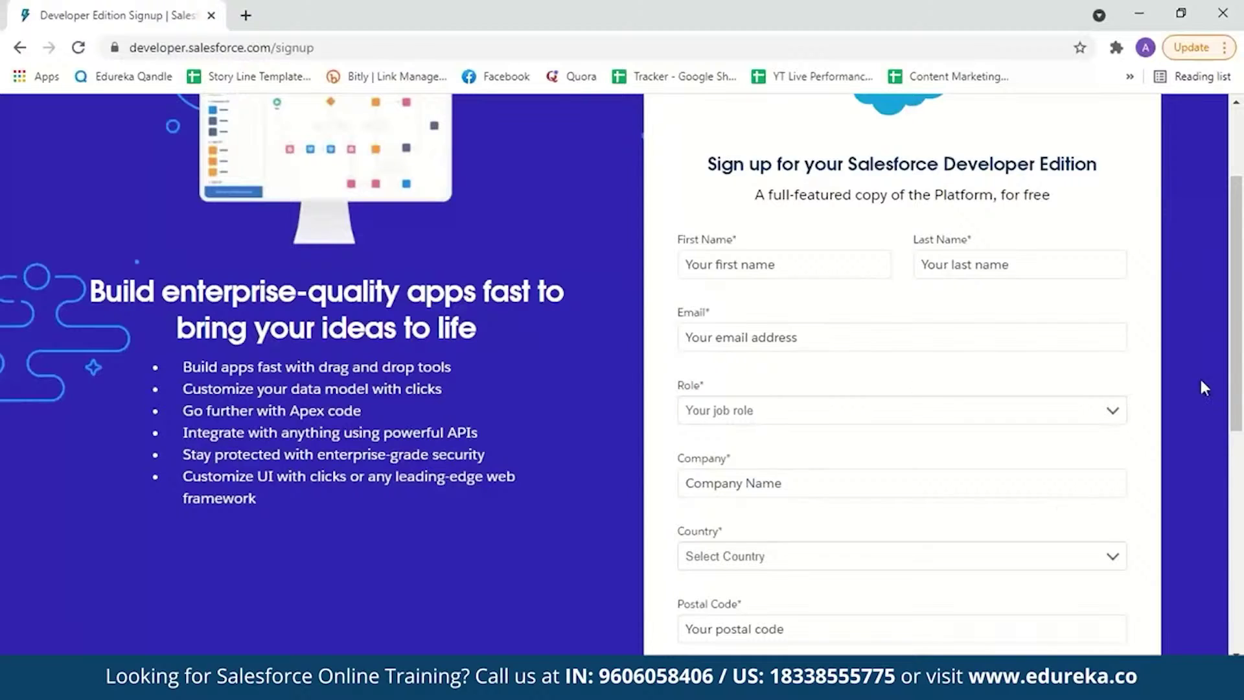
{"action": "scroll", "coordinate": [1185, 375], "scroll_direction": "down", "scroll_amount": 2}
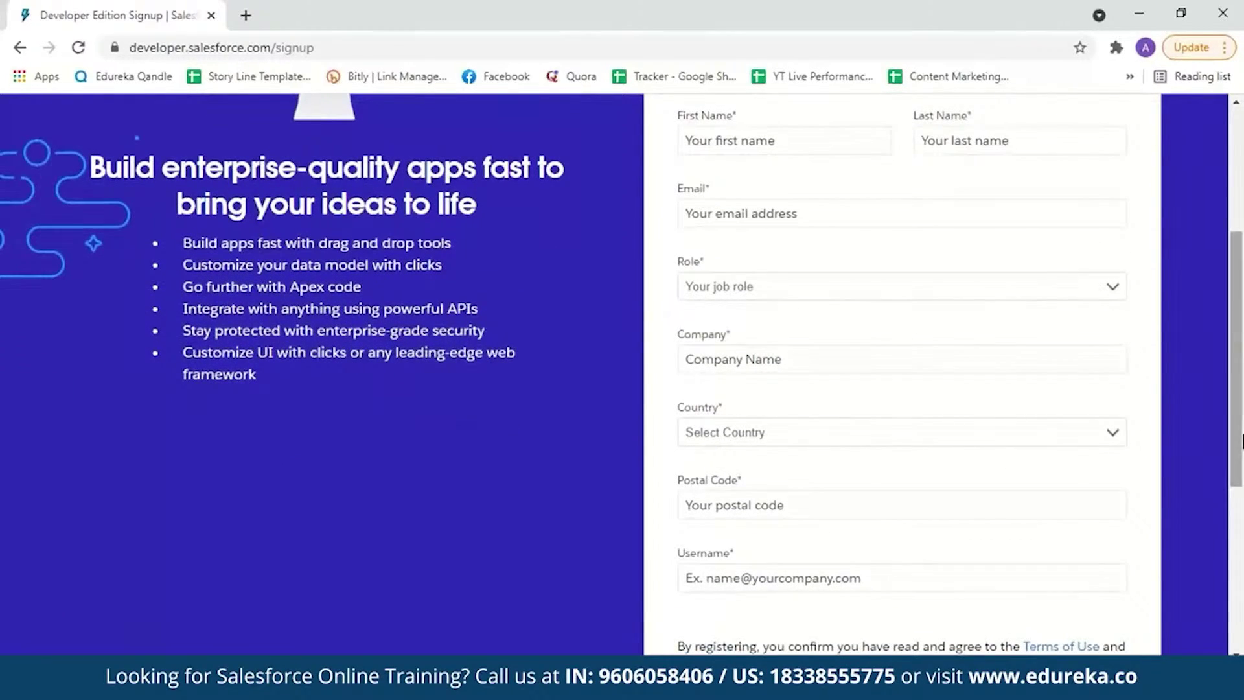
{"action": "scroll", "coordinate": [1240, 489], "scroll_direction": "down", "scroll_amount": 2}
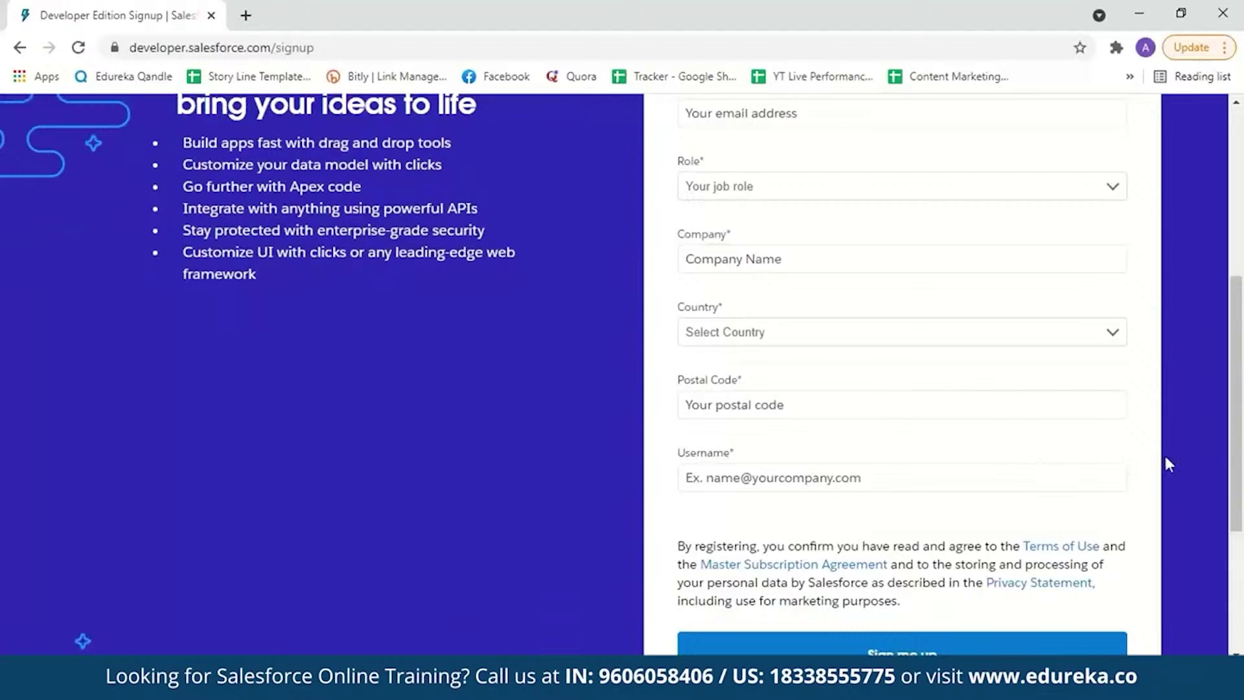
{"action": "scroll", "coordinate": [1231, 440], "scroll_direction": "down", "scroll_amount": 3}
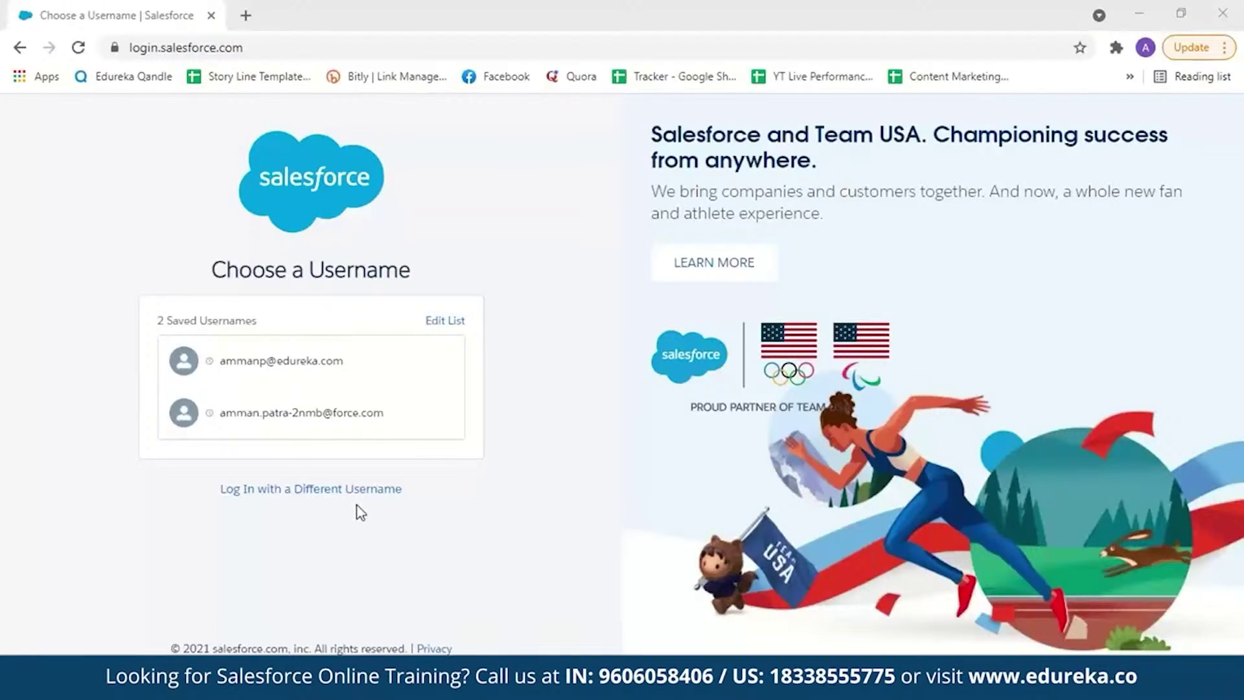
- Log in with the first saved username and its account password
{"action": "left_click", "coordinate": [362, 371]}
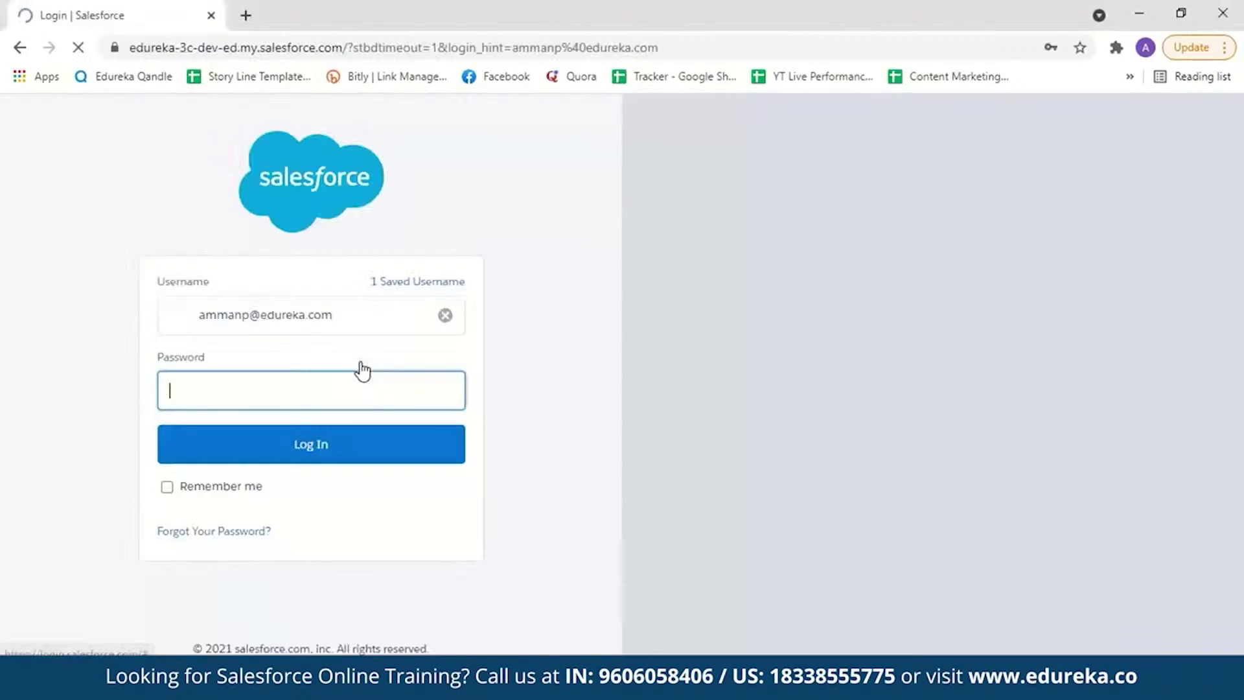
{"action": "type", "text": "*************"}
{"action": "left_click", "coordinate": [347, 455]}
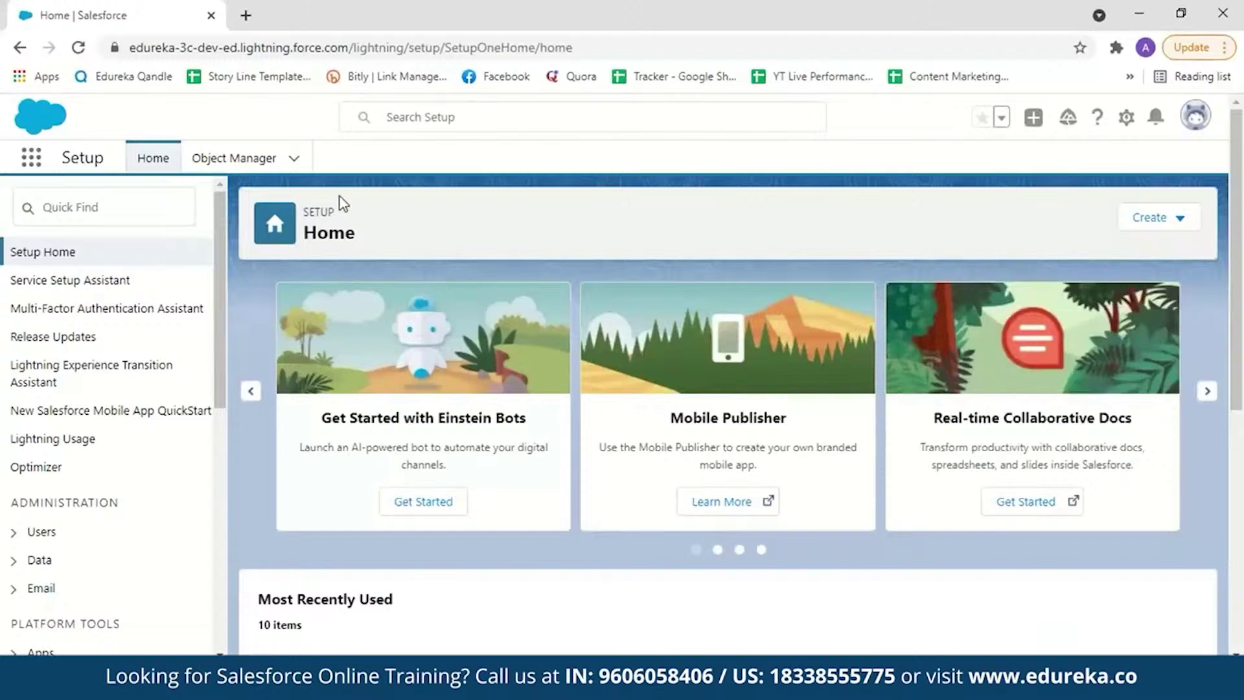
- Filter Setup's Quick Find by 'workflow' and go to Workflow Rules
{"action": "left_click", "coordinate": [1128, 123]}
{"action": "left_click", "coordinate": [144, 195]}
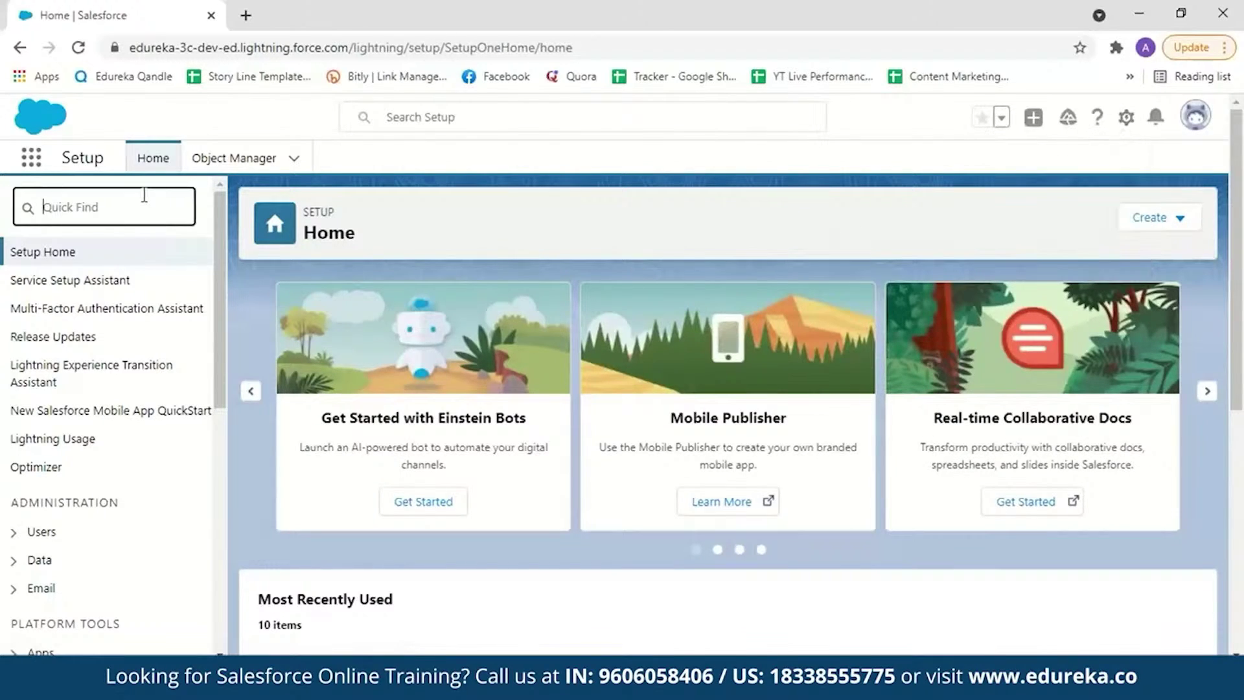
{"action": "type", "text": "workflow"}
{"action": "left_click", "coordinate": [93, 456]}
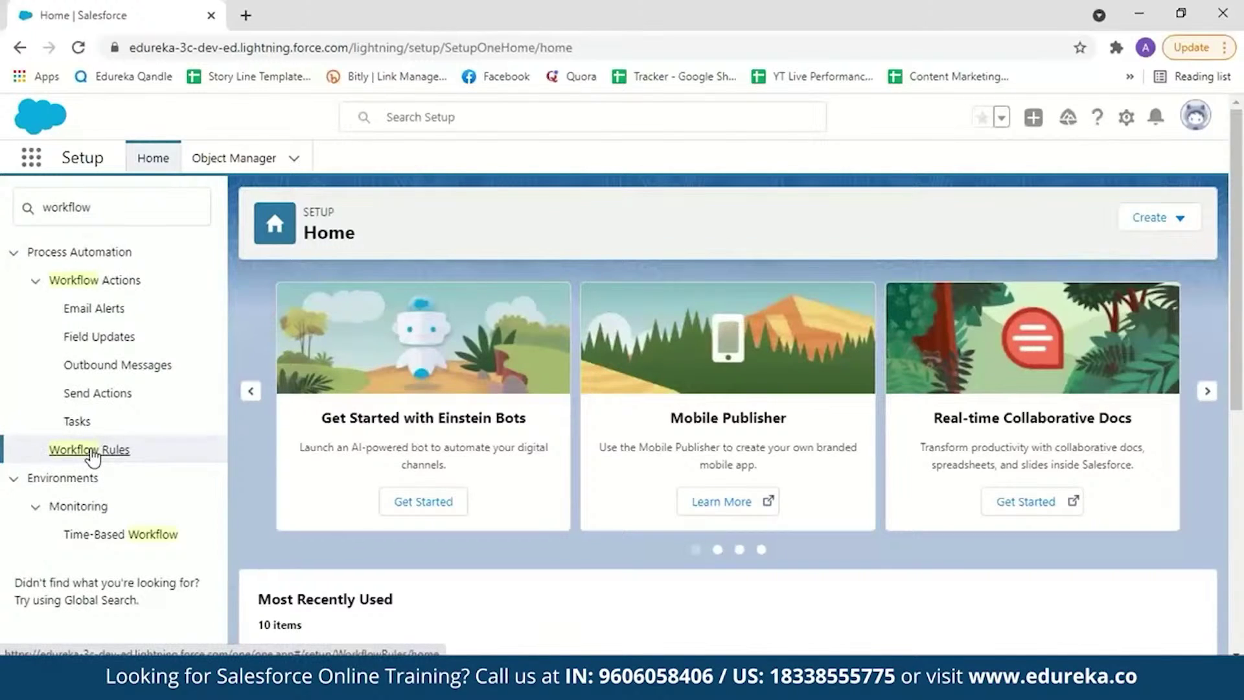
- Scroll through the Understanding Workflow intro and continue to the All Workflow Rules list
{"action": "scroll", "coordinate": [1205, 353], "scroll_direction": "down", "scroll_amount": 1}
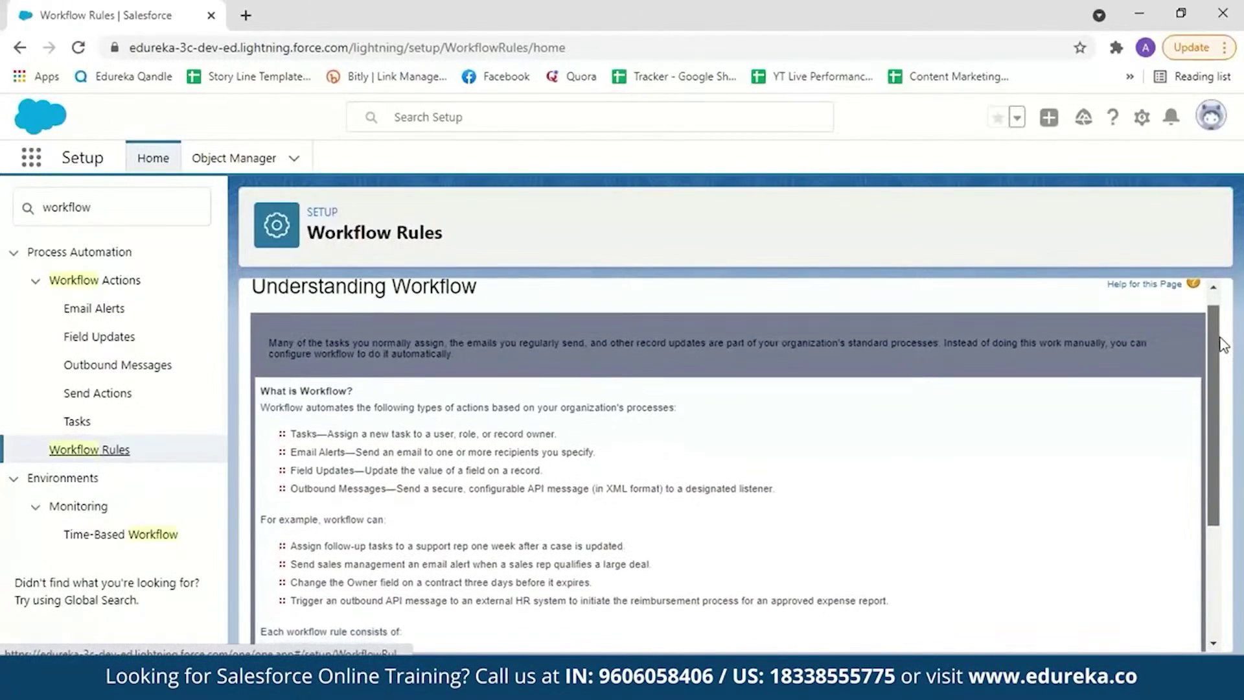
{"action": "scroll", "coordinate": [1223, 343], "scroll_direction": "down", "scroll_amount": 1}
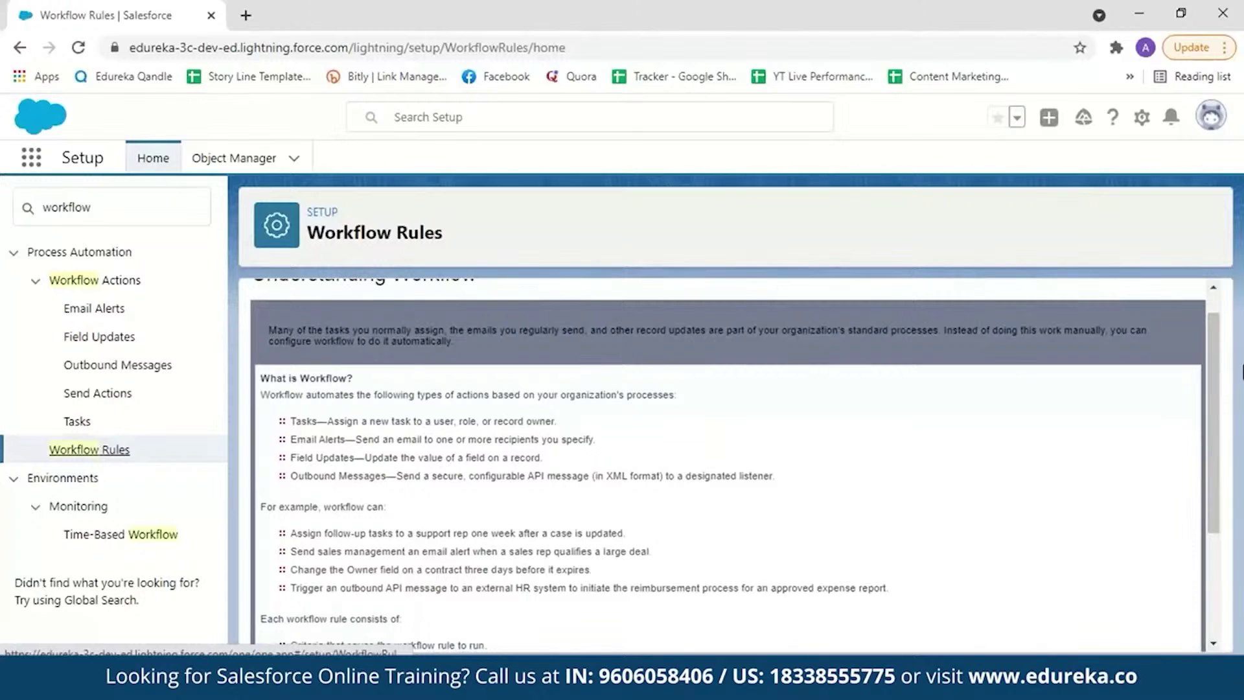
{"action": "scroll", "coordinate": [1213, 356], "scroll_direction": "down", "scroll_amount": 1}
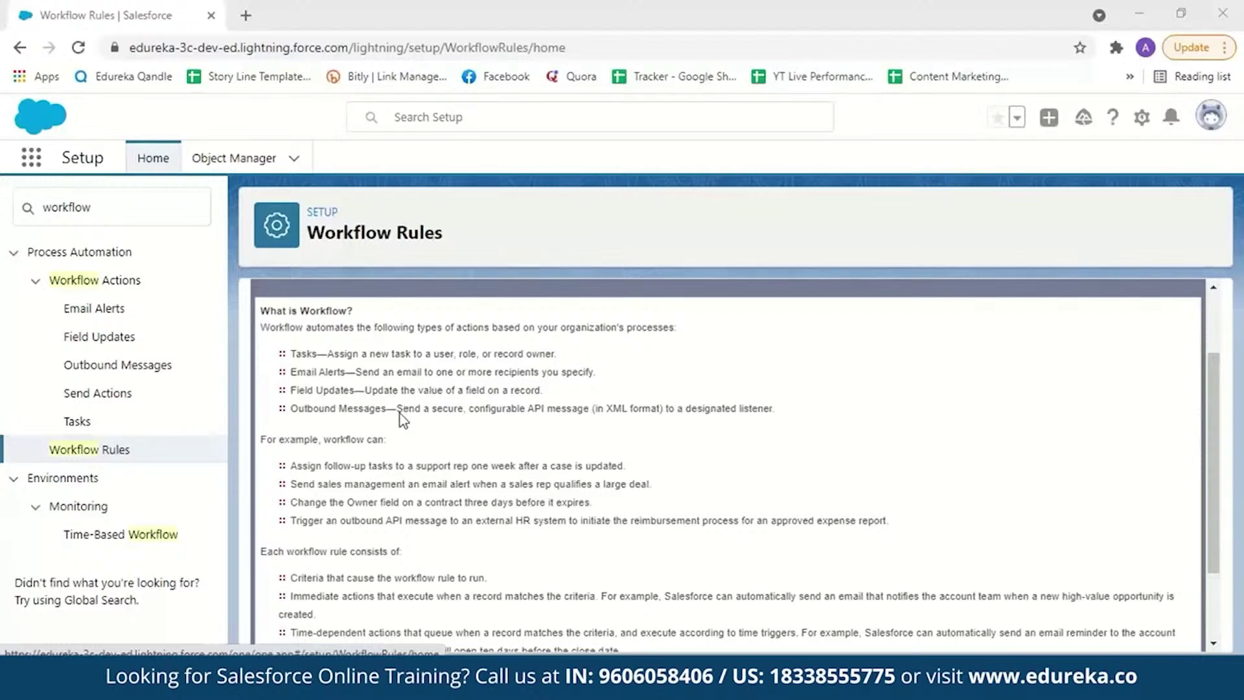
{"action": "scroll", "coordinate": [369, 415], "scroll_direction": "down", "scroll_amount": 1}
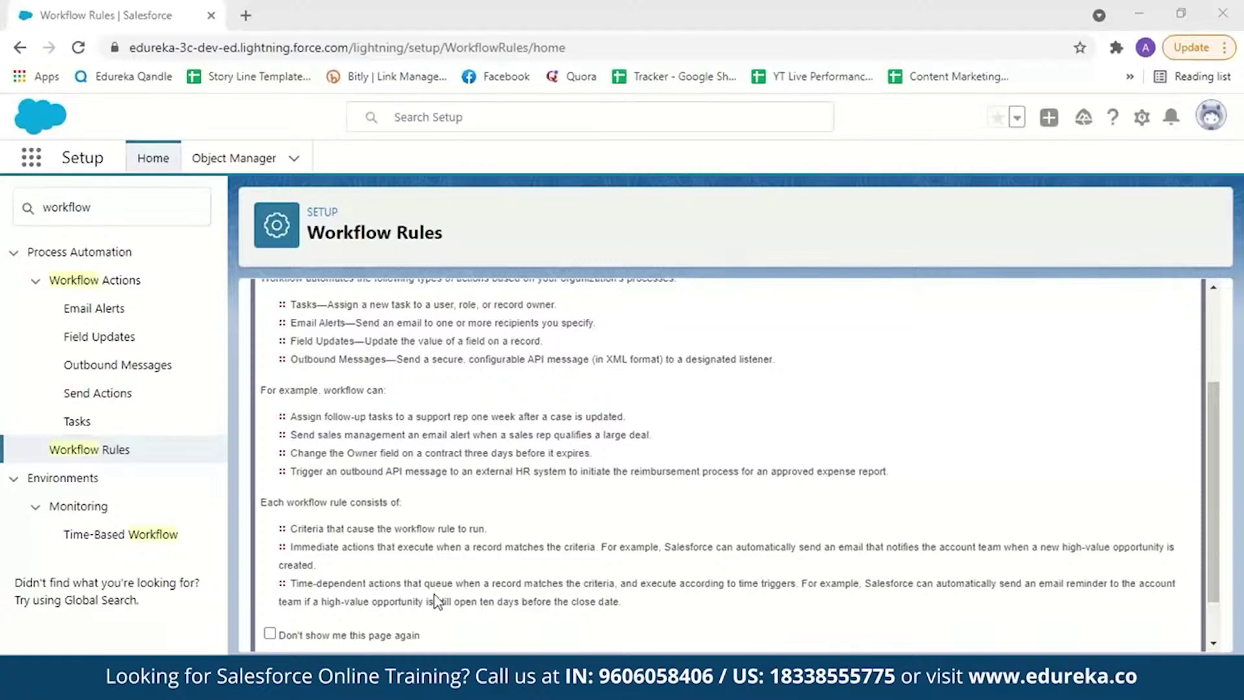
{"action": "scroll", "coordinate": [1193, 439], "scroll_direction": "down", "scroll_amount": 2}
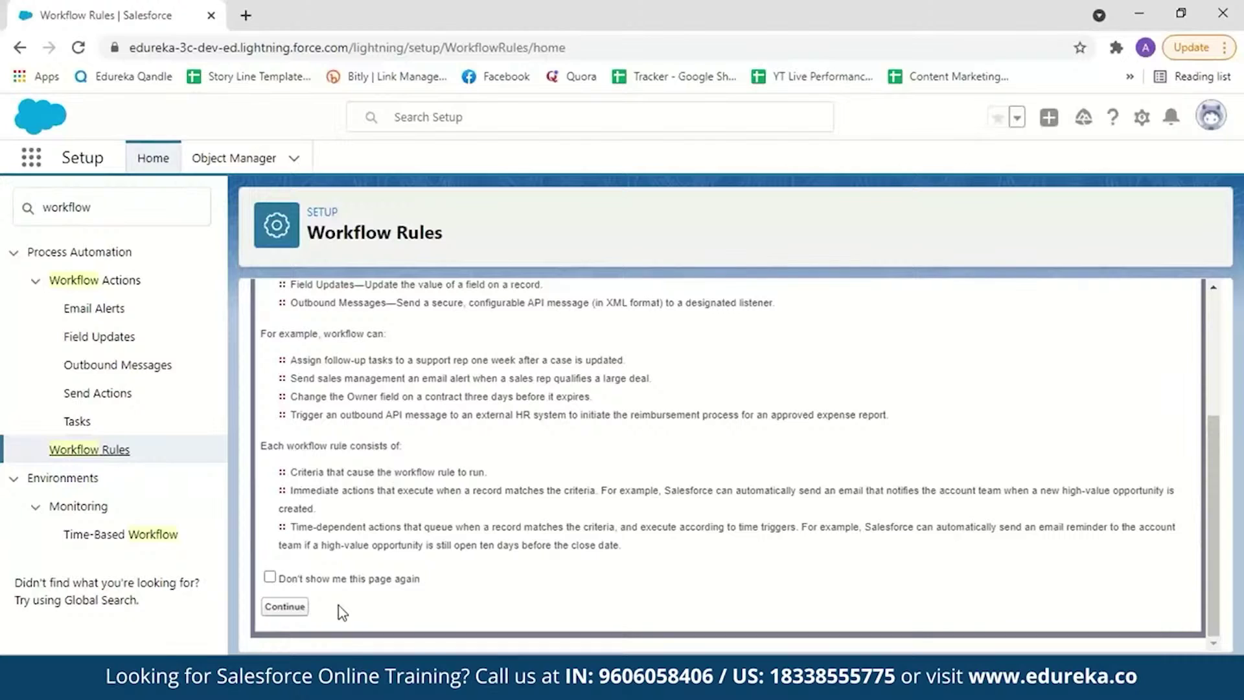
{"action": "left_click", "coordinate": [285, 606]}
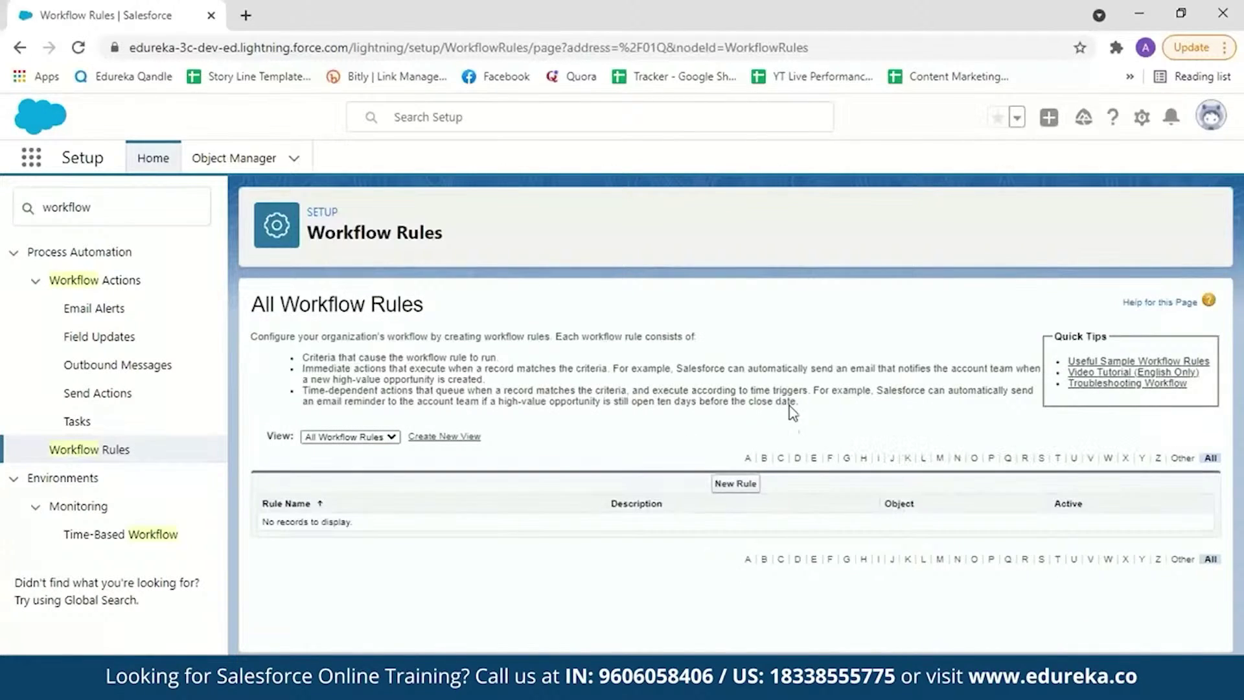
- Create a new workflow rule with Opportunity as its object and proceed to Step 2
{"action": "left_click", "coordinate": [734, 488]}
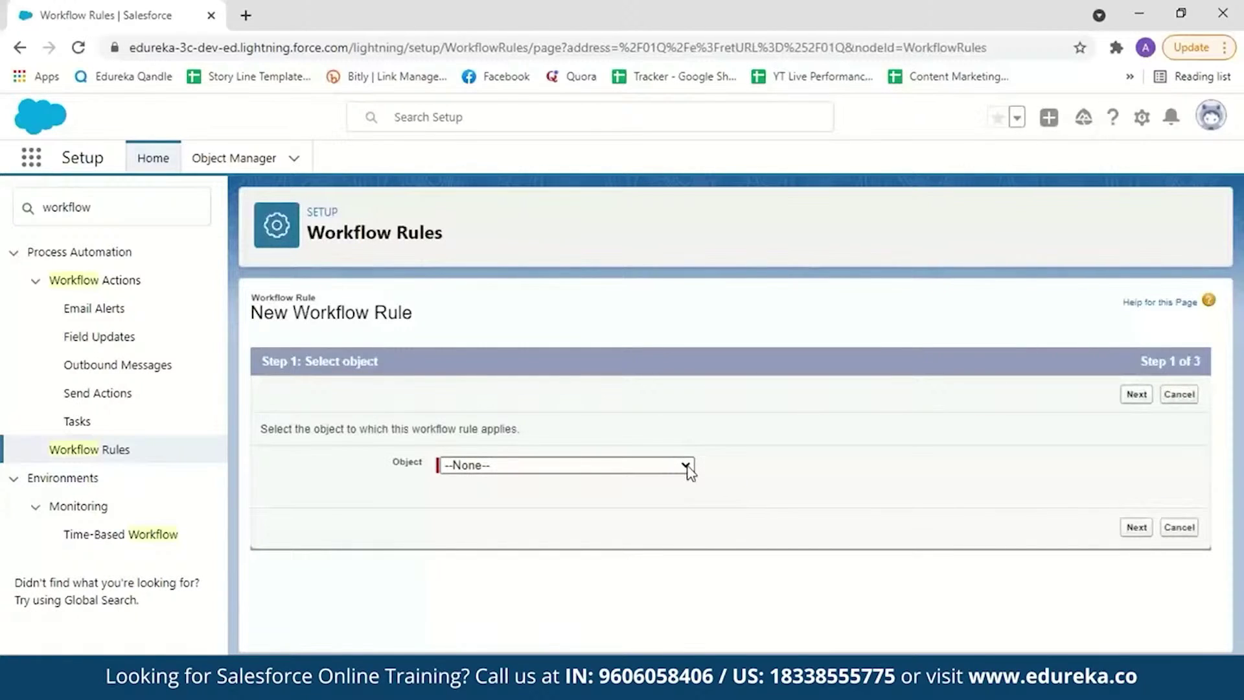
{"action": "left_click", "coordinate": [685, 466]}
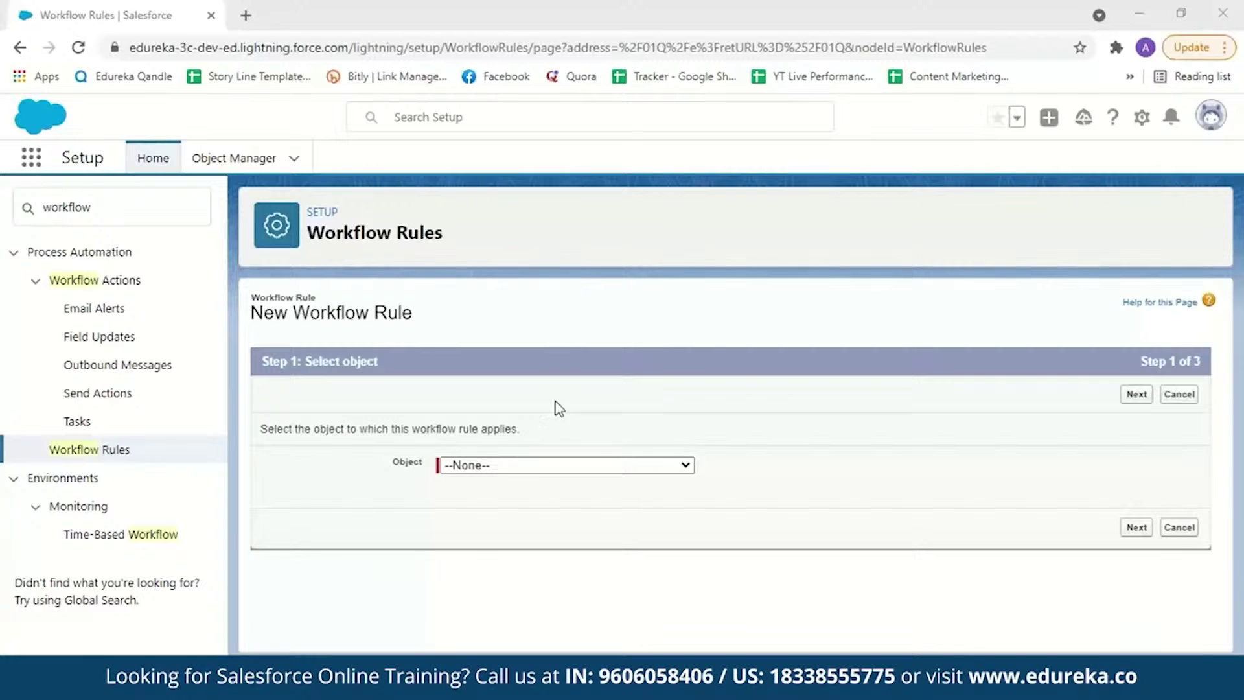
{"action": "left_click", "coordinate": [671, 470]}
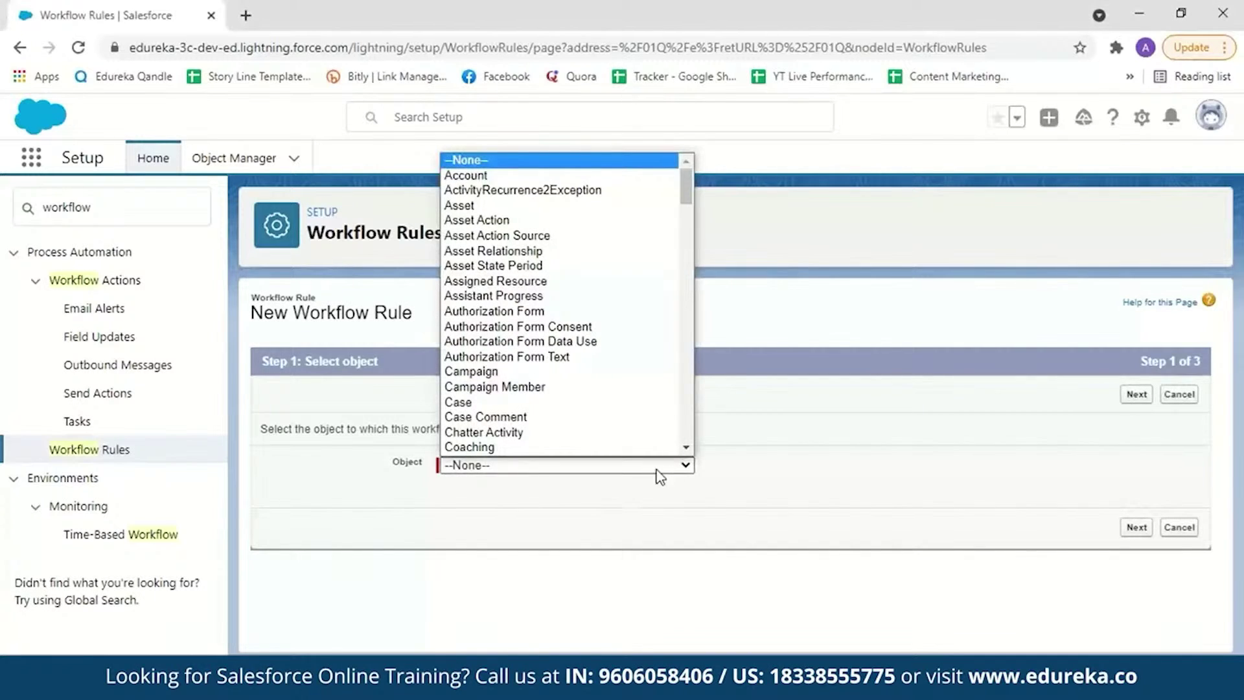
{"action": "left_click_drag", "start_coordinate": [685, 188], "coordinate": [690, 351]}
{"action": "left_click", "coordinate": [479, 167]}
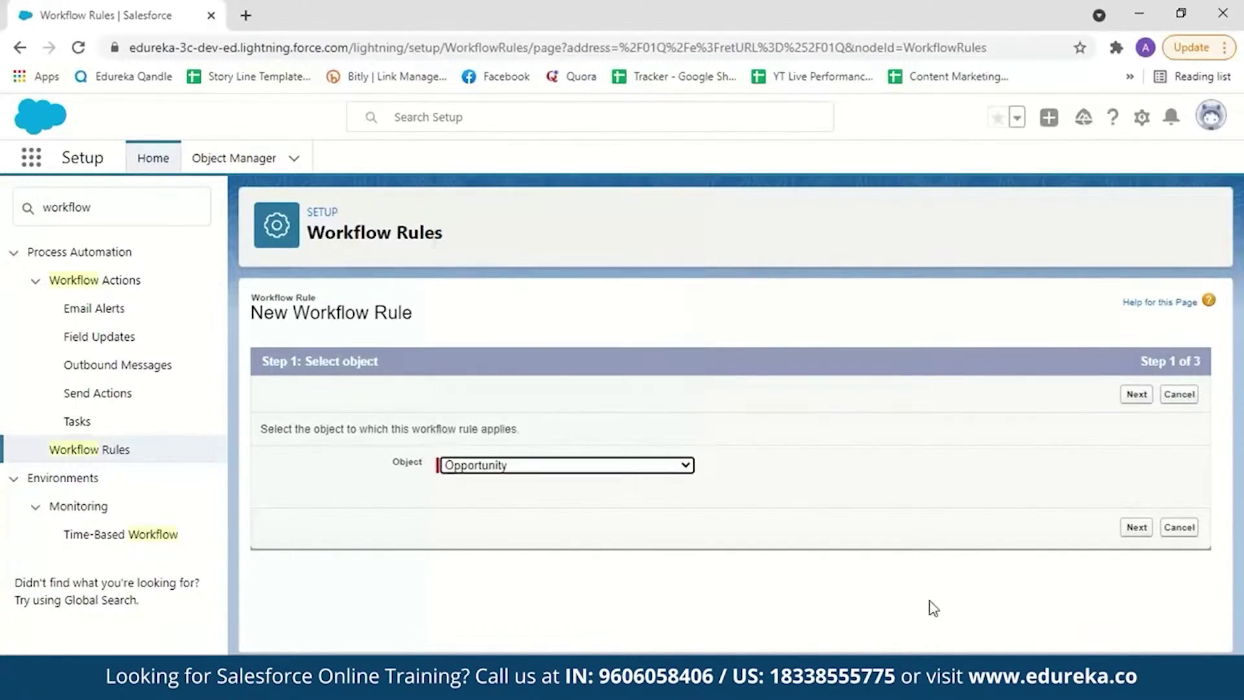
{"action": "left_click", "coordinate": [1144, 530]}
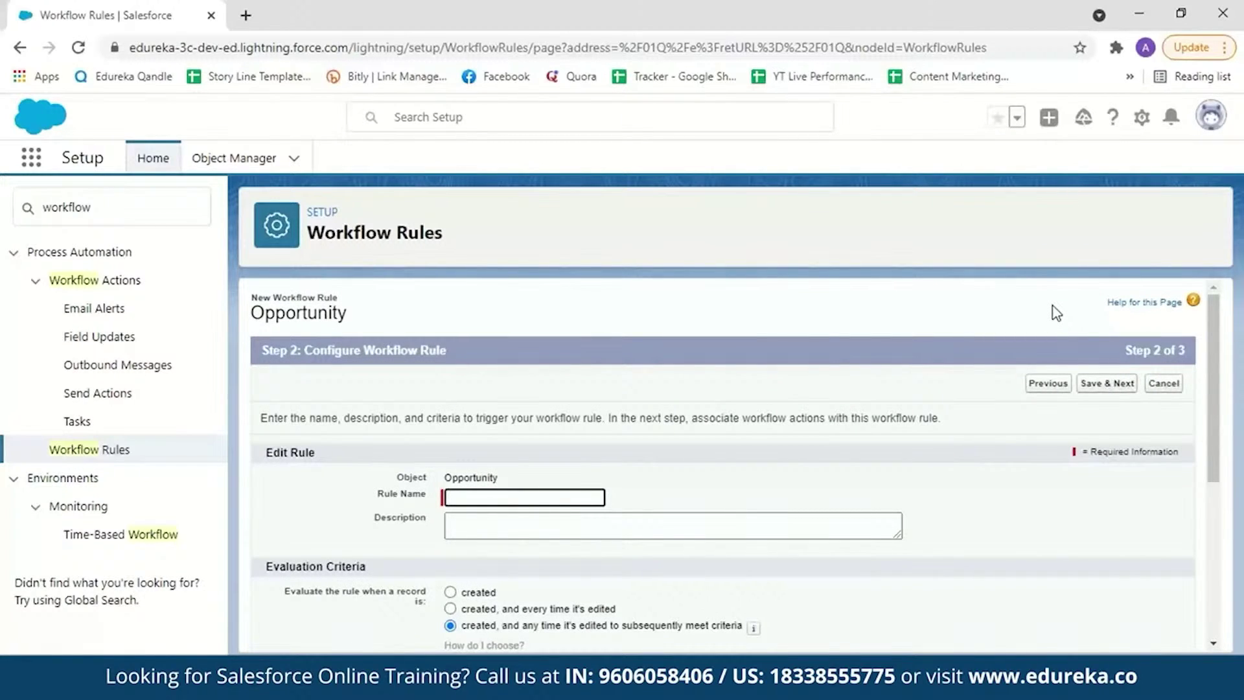
- Name the rule 'Demo-opportunity' with description 'opportunity deal greater than 100,000'
{"action": "scroll", "coordinate": [1213, 388], "scroll_direction": "down", "scroll_amount": 1}
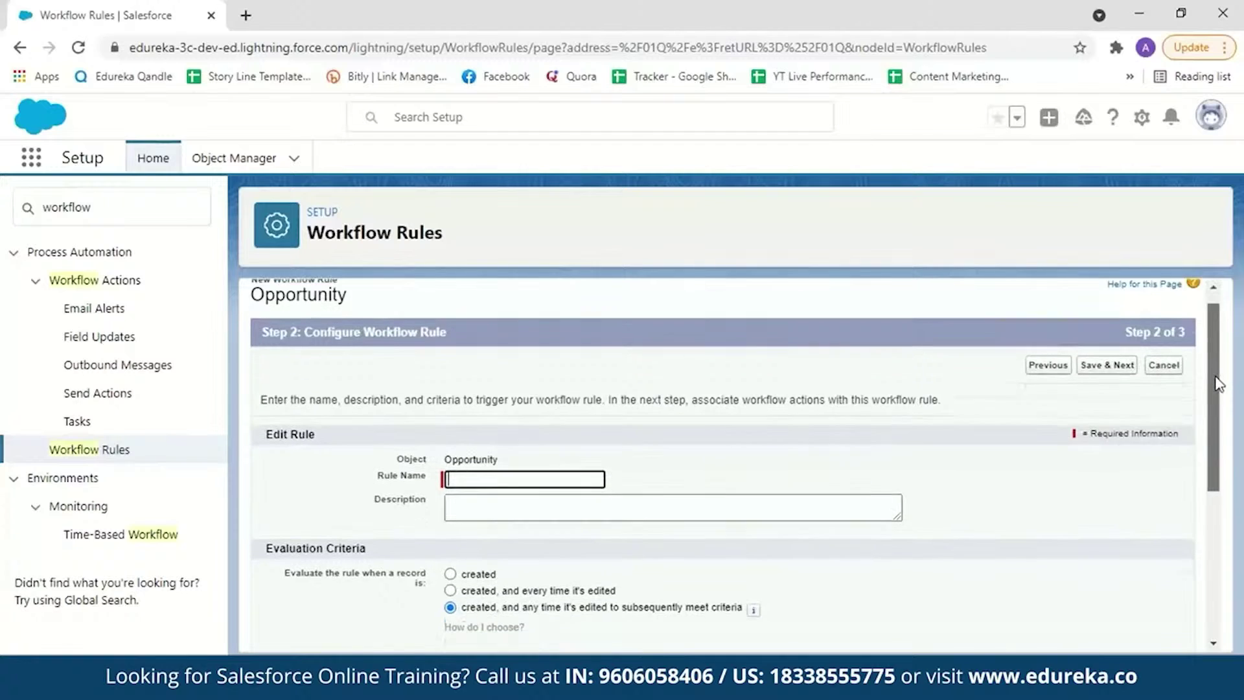
{"action": "left_click", "coordinate": [581, 458]}
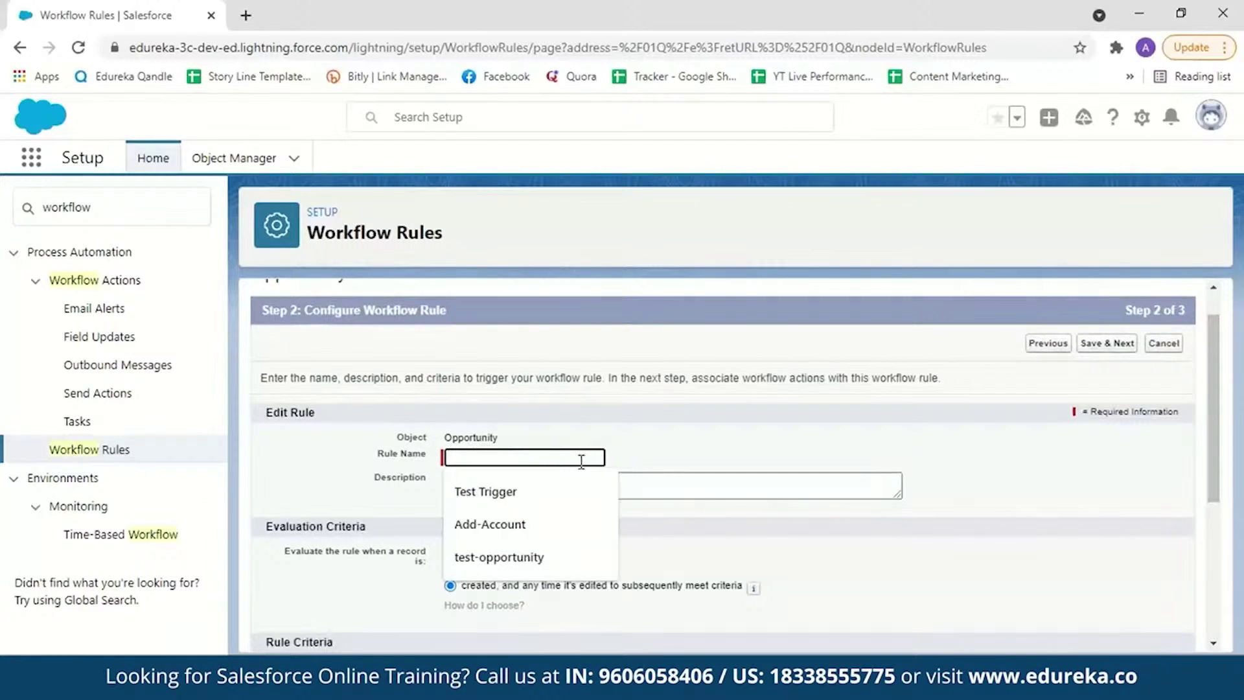
{"action": "type", "text": "Demo-opportunity"}
{"action": "left_click", "coordinate": [505, 489]}
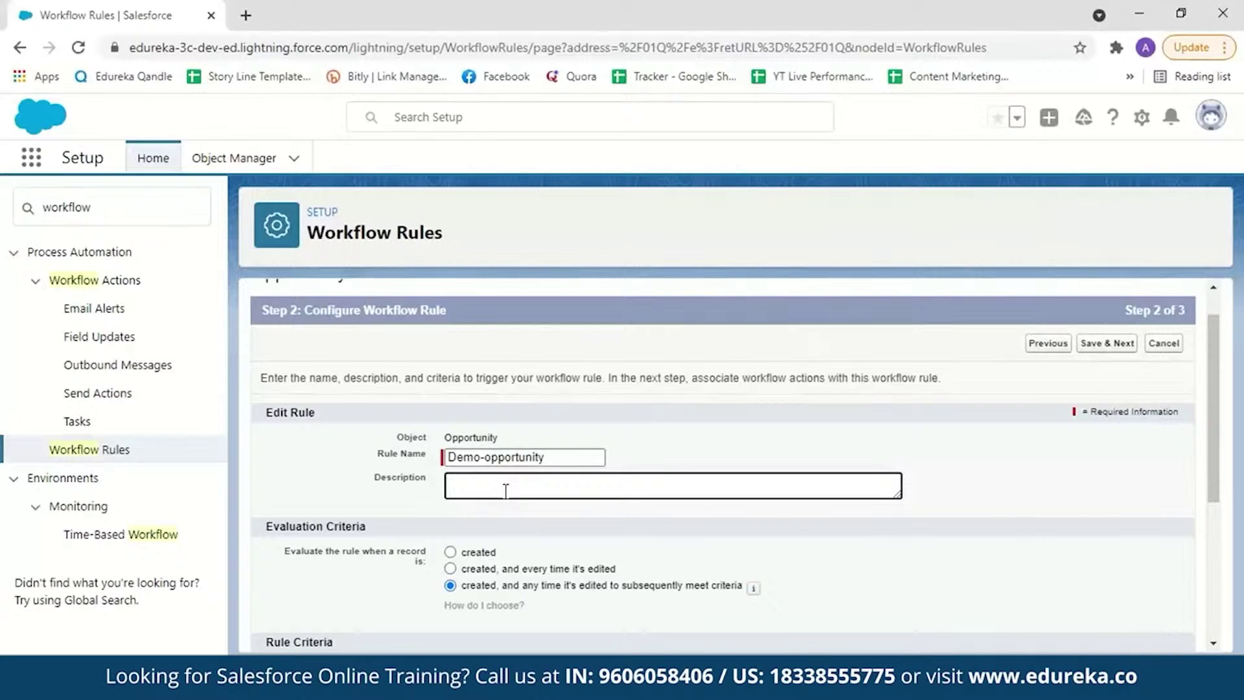
{"action": "type", "text": "opportunity deal greater than 100,000"}
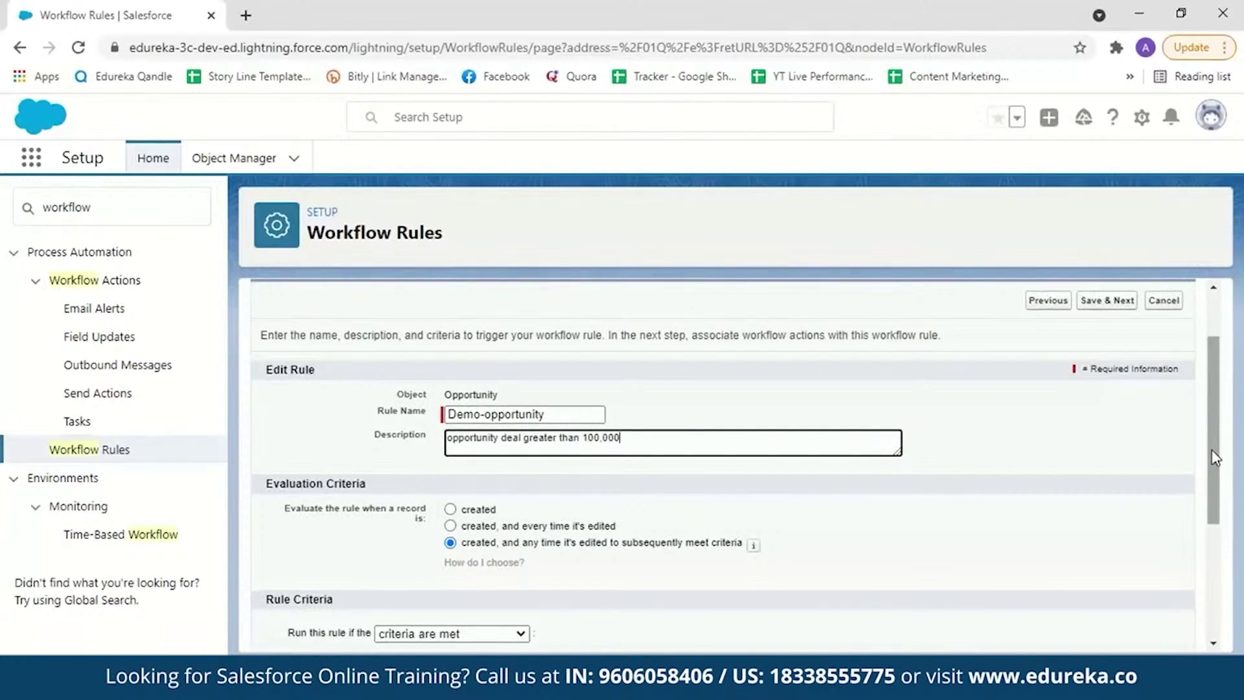
- Set the criterion Opportunity: Amount greater or equal 100000, then Save & Next
{"action": "scroll", "coordinate": [1215, 458], "scroll_direction": "down", "scroll_amount": 1}
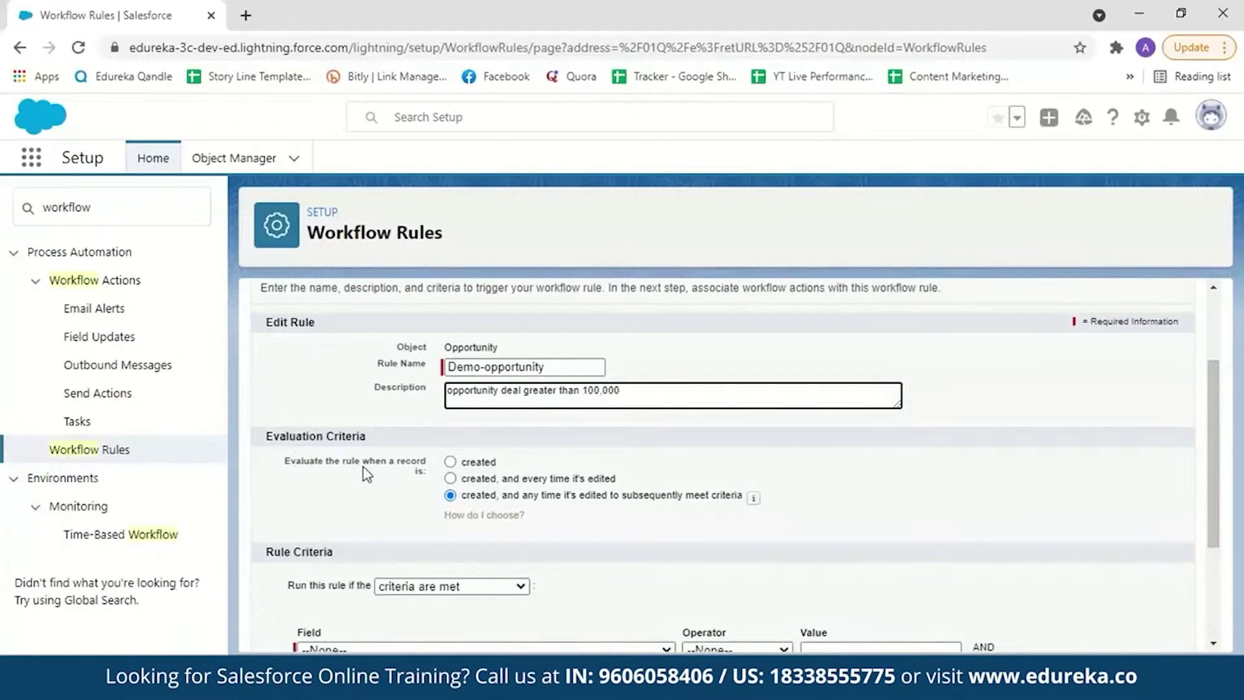
{"action": "scroll", "coordinate": [367, 474], "scroll_direction": "down", "scroll_amount": 1}
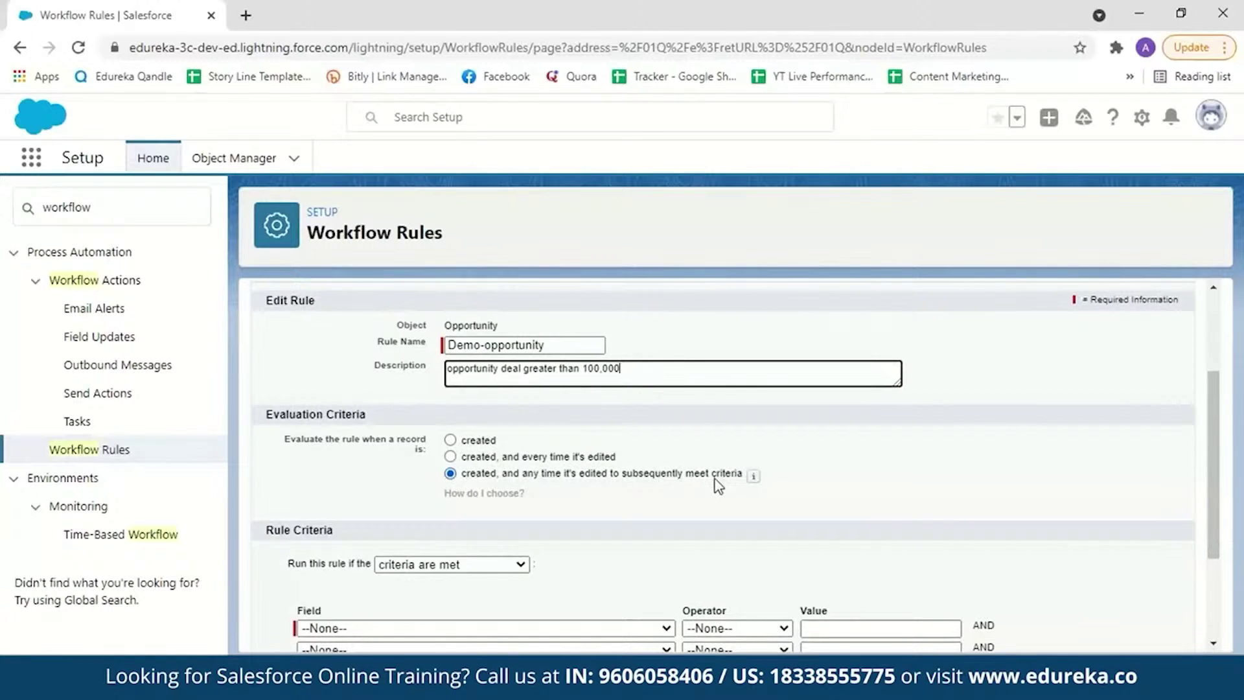
{"action": "scroll", "coordinate": [1230, 426], "scroll_direction": "down", "scroll_amount": 2}
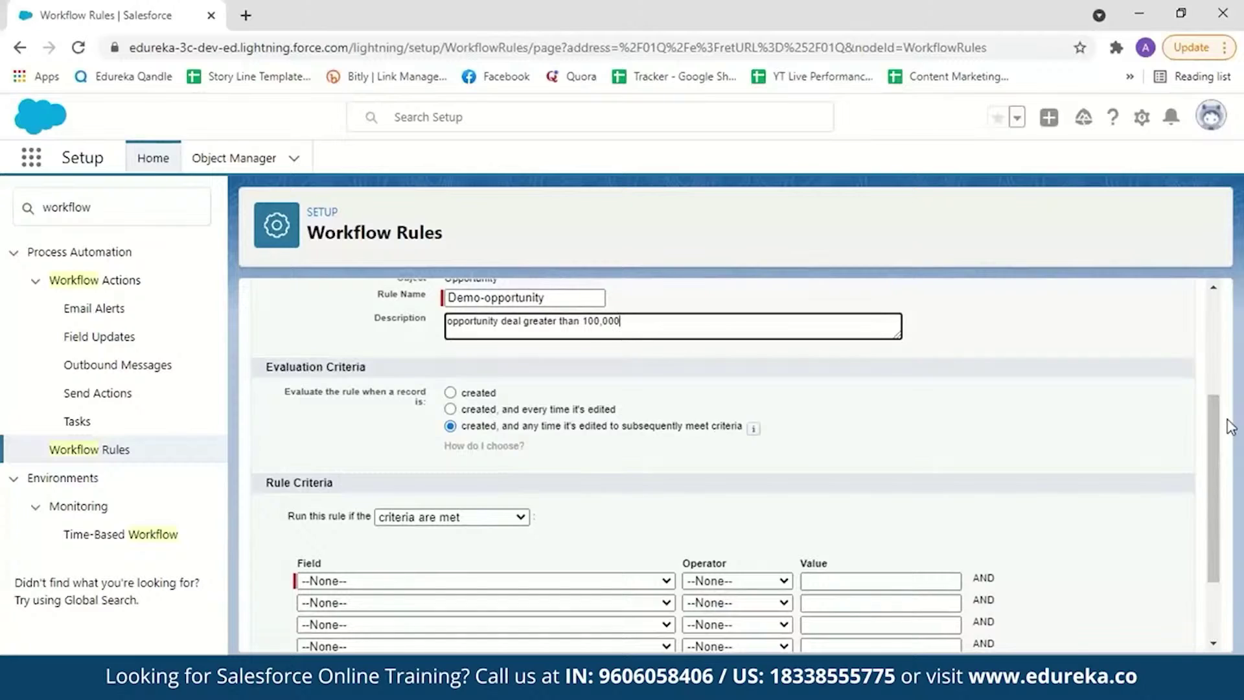
{"action": "scroll", "coordinate": [1230, 426], "scroll_direction": "down", "scroll_amount": 3}
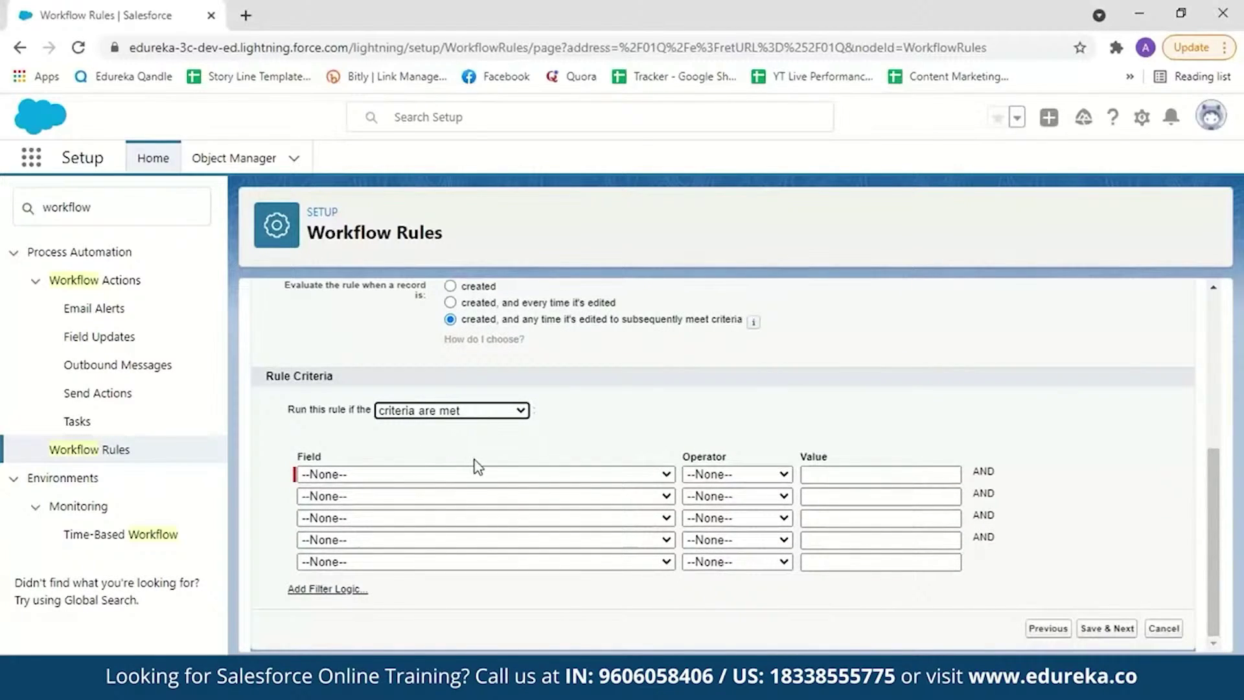
{"action": "left_click", "coordinate": [519, 474]}
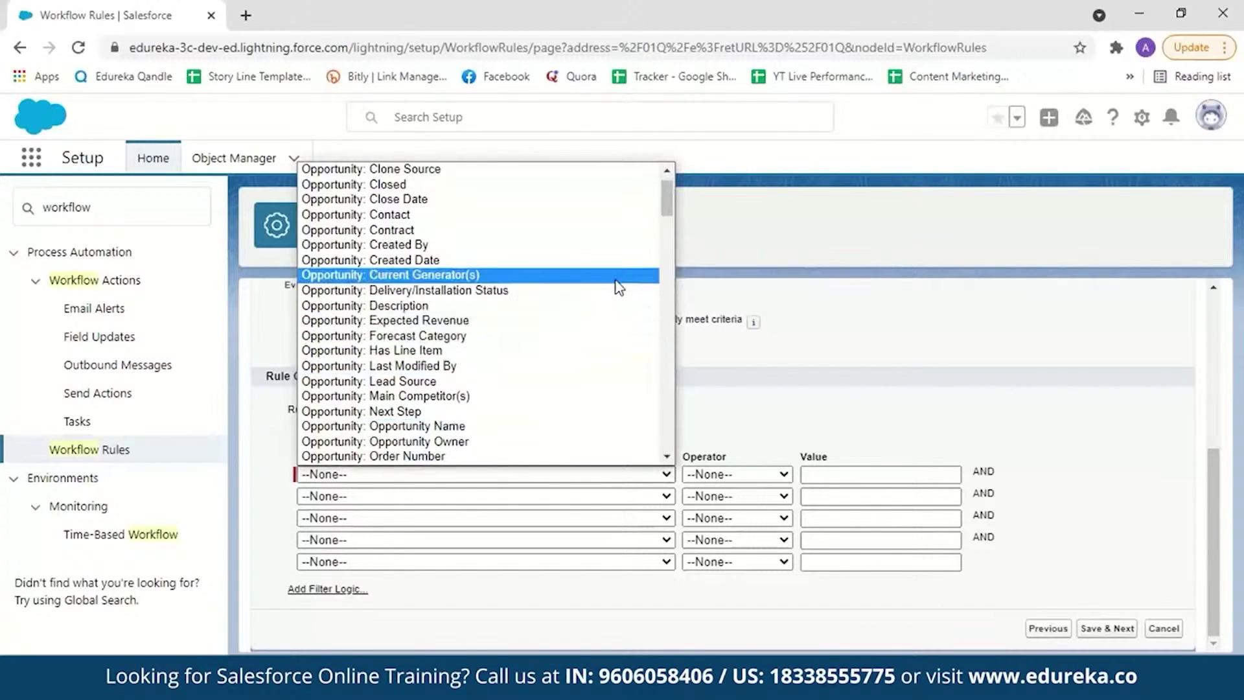
{"action": "scroll", "coordinate": [613, 197], "scroll_direction": "up", "scroll_amount": 1}
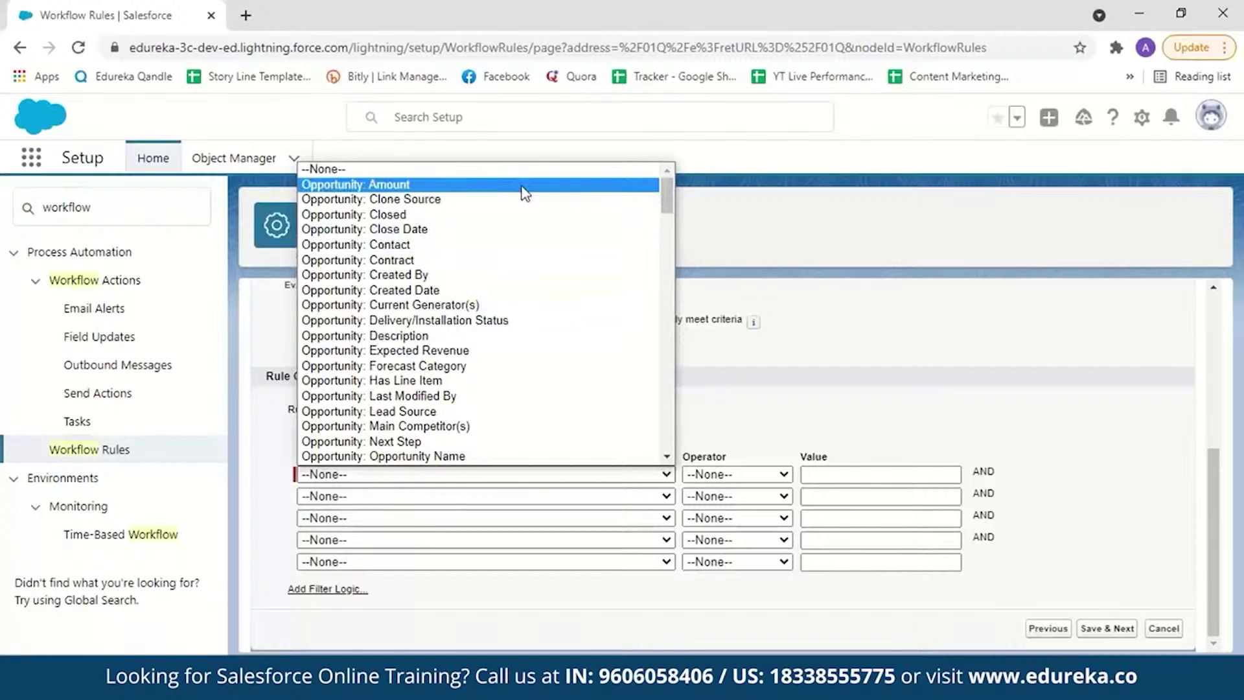
{"action": "left_click", "coordinate": [525, 193]}
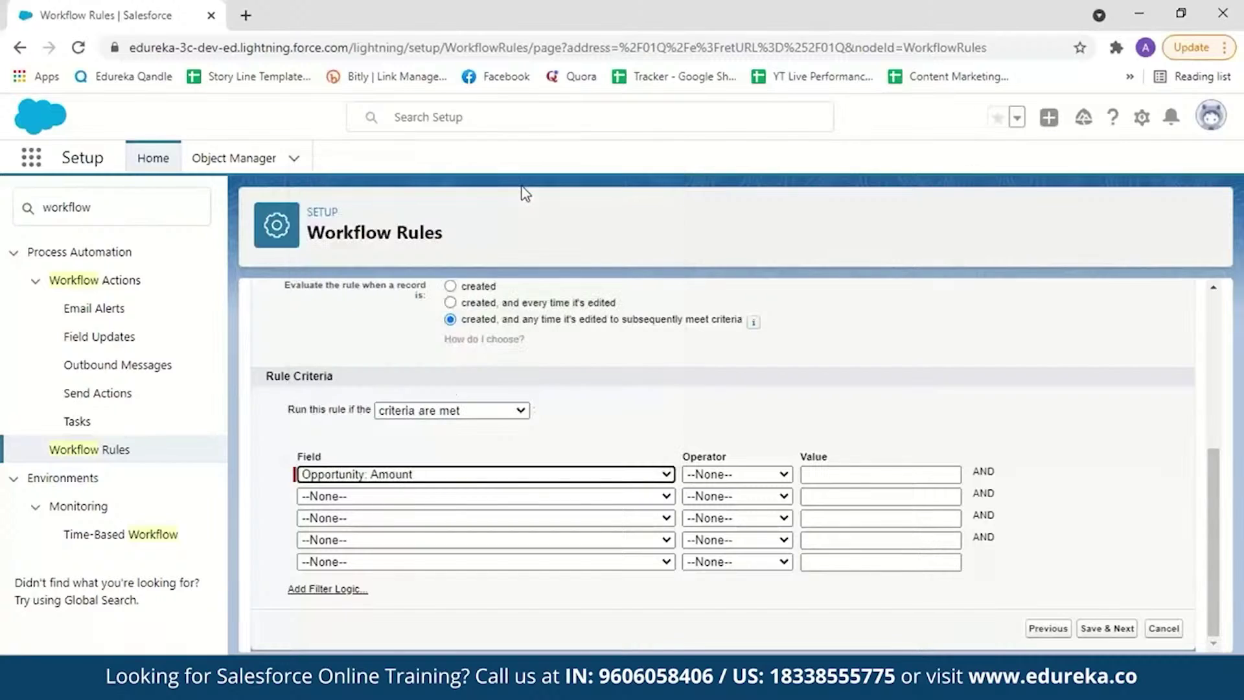
{"action": "left_click", "coordinate": [777, 480]}
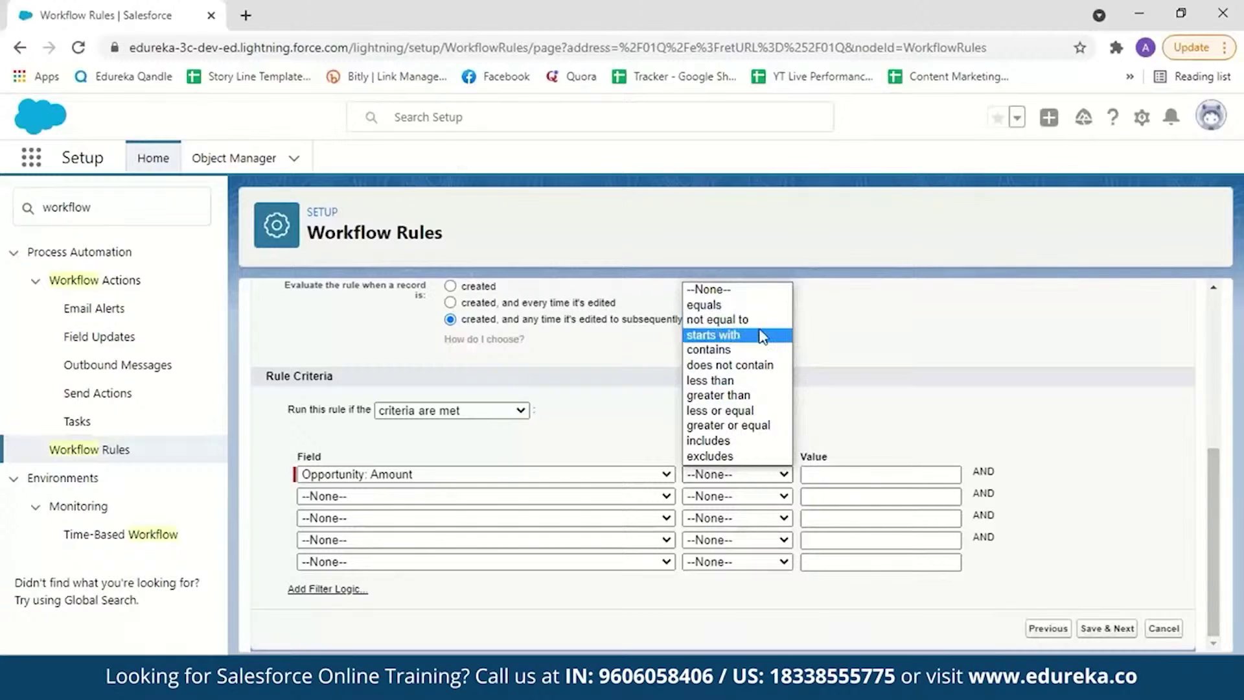
{"action": "left_click", "coordinate": [755, 426]}
{"action": "left_click", "coordinate": [816, 474]}
{"action": "type", "text": "100000"}
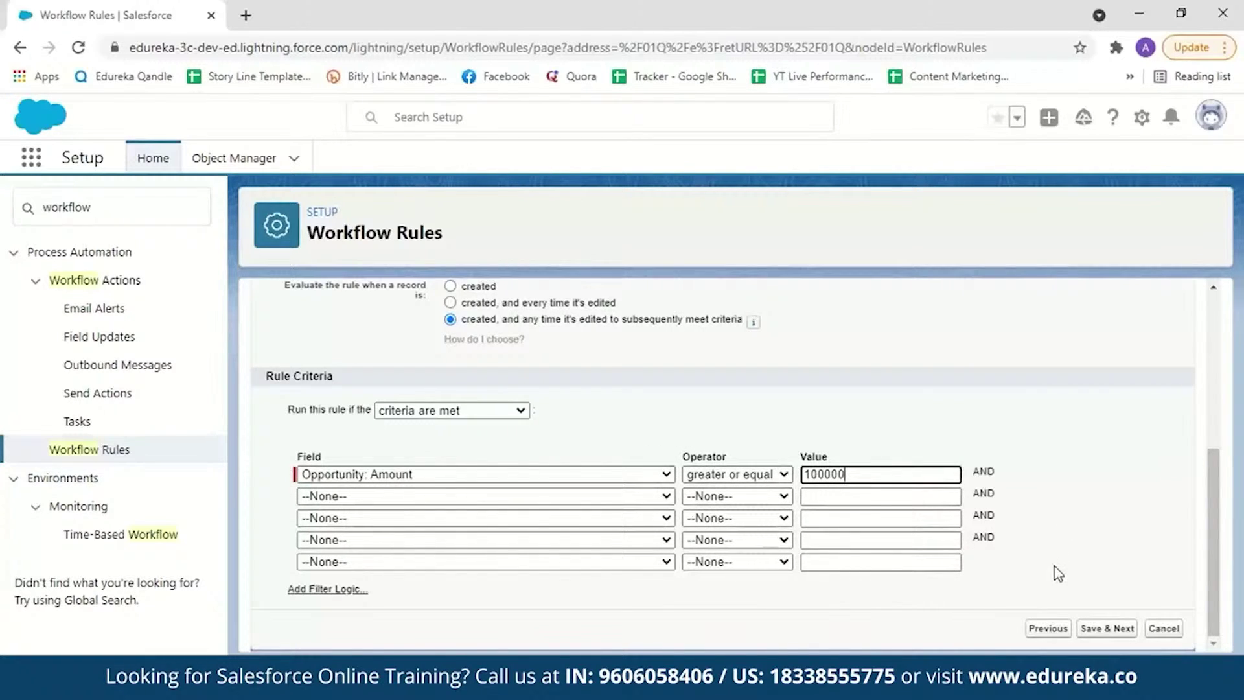
{"action": "left_click", "coordinate": [1102, 634]}
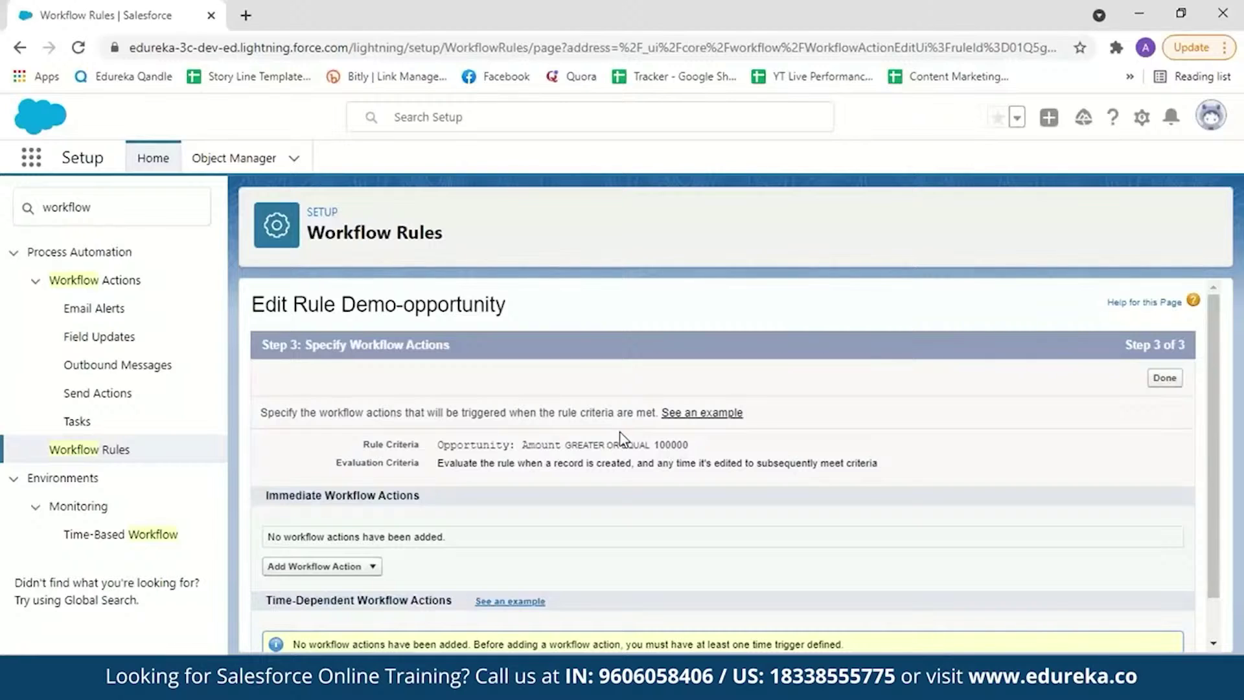
- Add a New Email Alert described 'opportunity amount greater than 100000', unique name Opportunity_amount
{"action": "scroll", "coordinate": [1213, 440], "scroll_direction": "down", "scroll_amount": 1}
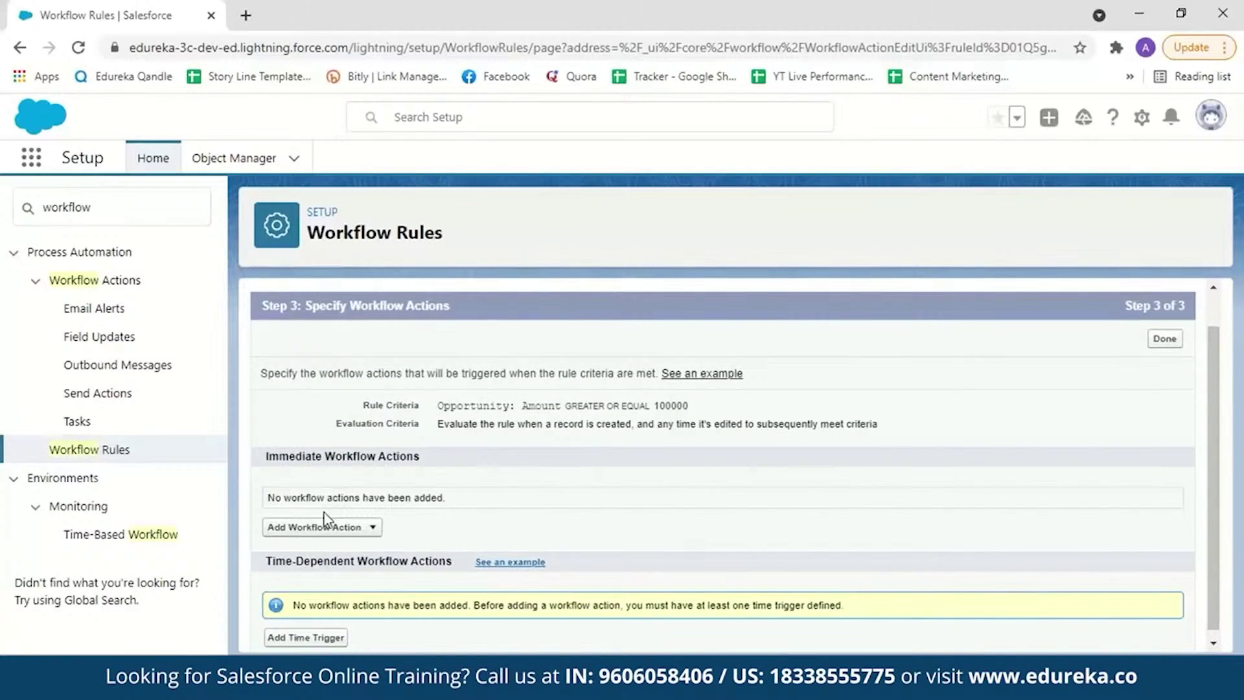
{"action": "left_click", "coordinate": [351, 527]}
{"action": "left_click", "coordinate": [311, 560]}
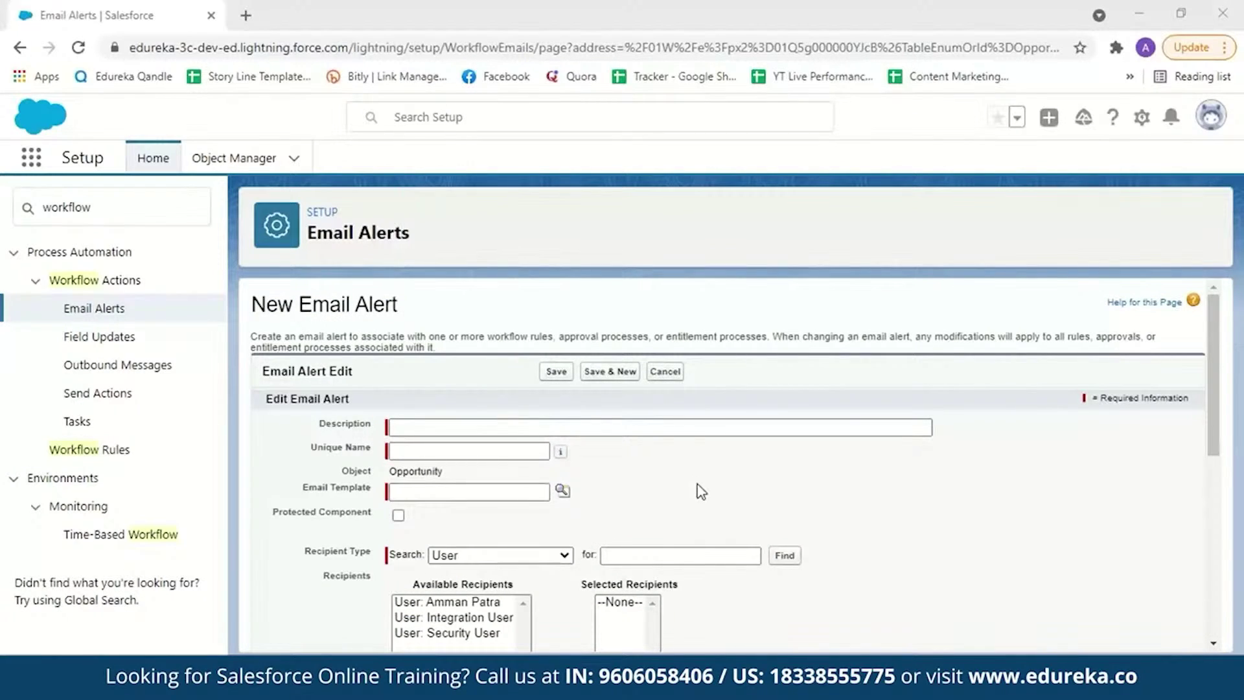
{"action": "left_click", "coordinate": [420, 428]}
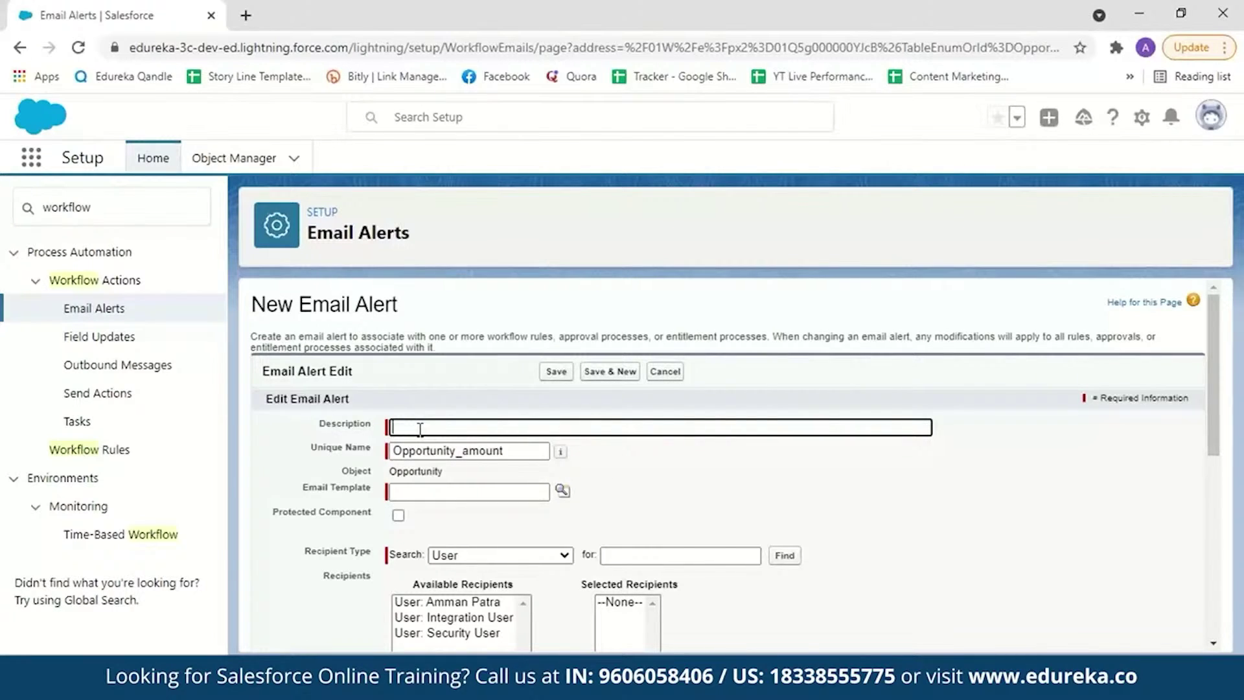
{"action": "left_click", "coordinate": [419, 429]}
{"action": "type", "text": "opportunity amount g"}
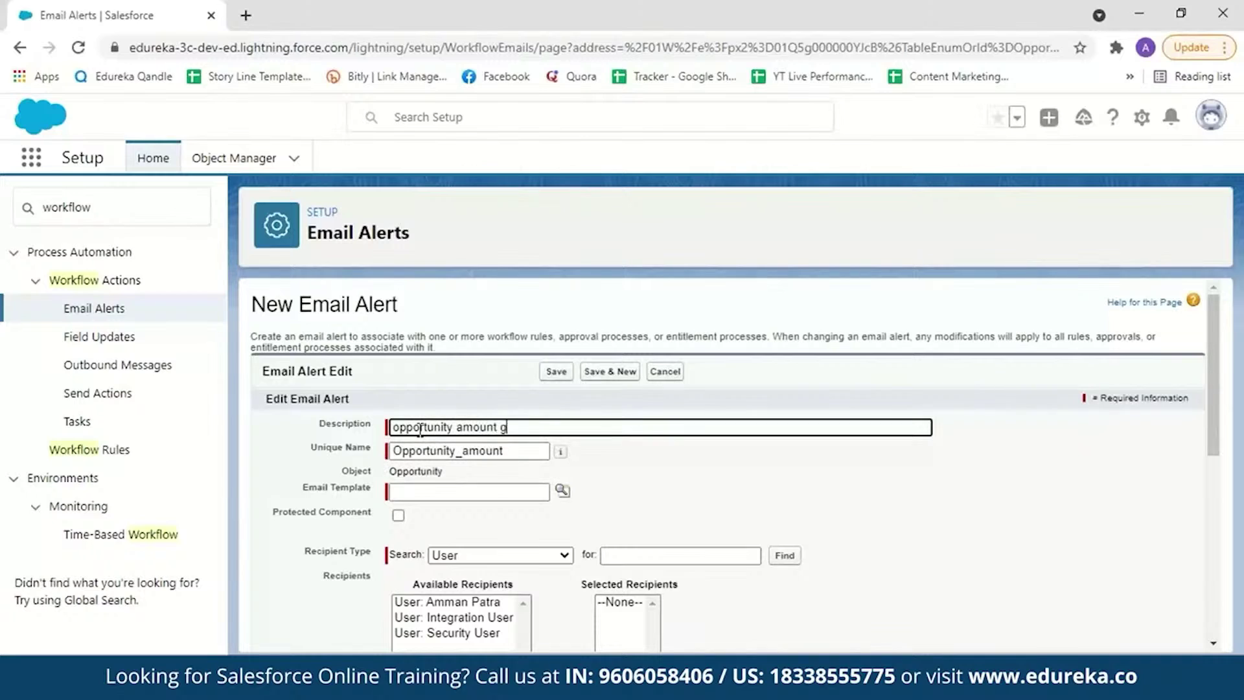
{"action": "type", "text": "reater than 100000"}
{"action": "left_click", "coordinate": [516, 452]}
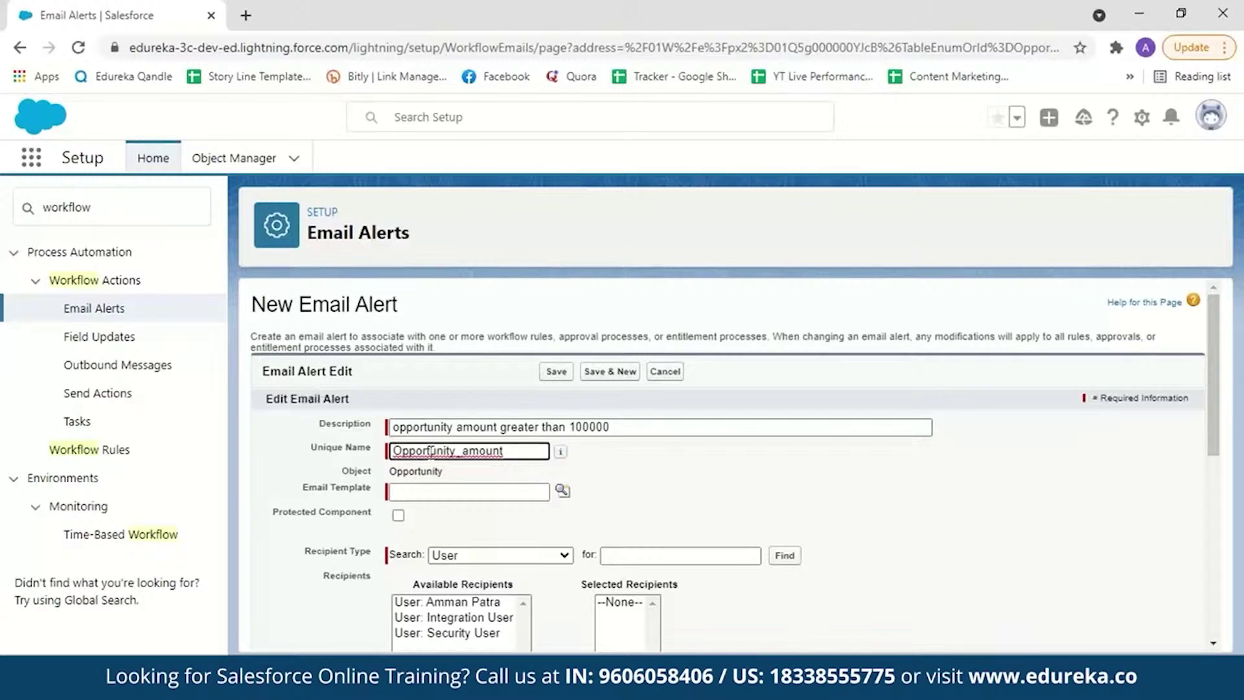
{"action": "left_click", "coordinate": [440, 493]}
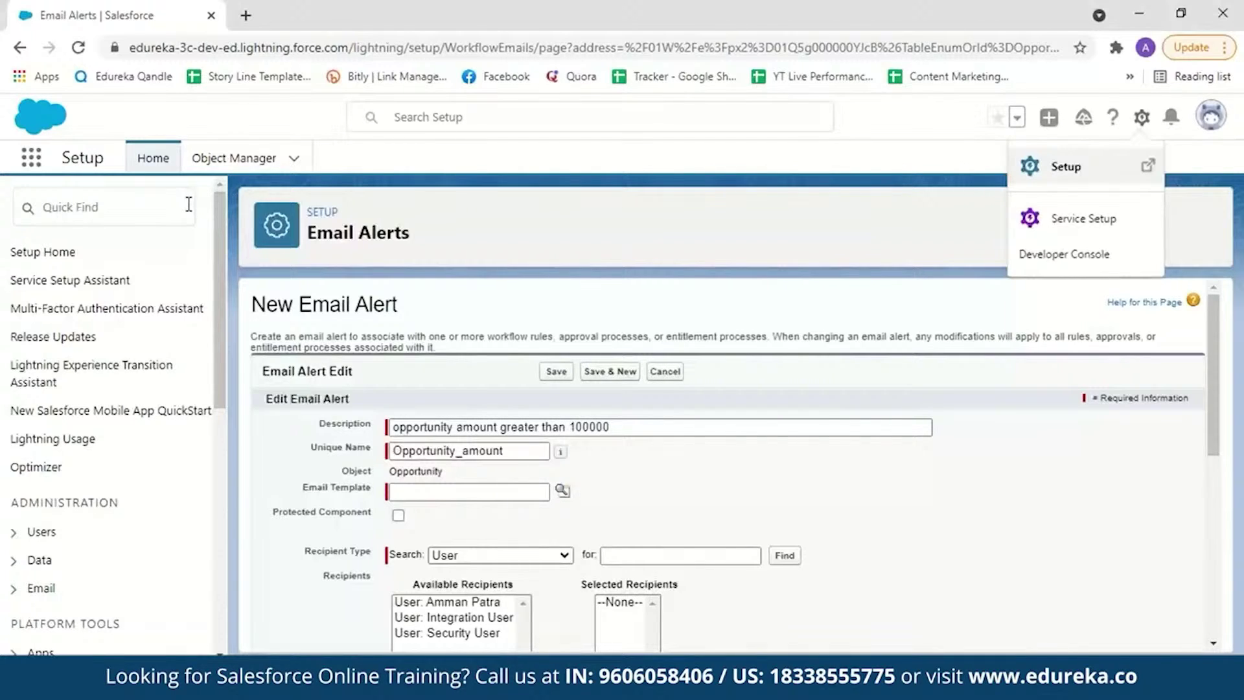
- Switch to the Sales Console app and find Email Templates through the App Launcher
{"action": "left_click", "coordinate": [31, 159]}
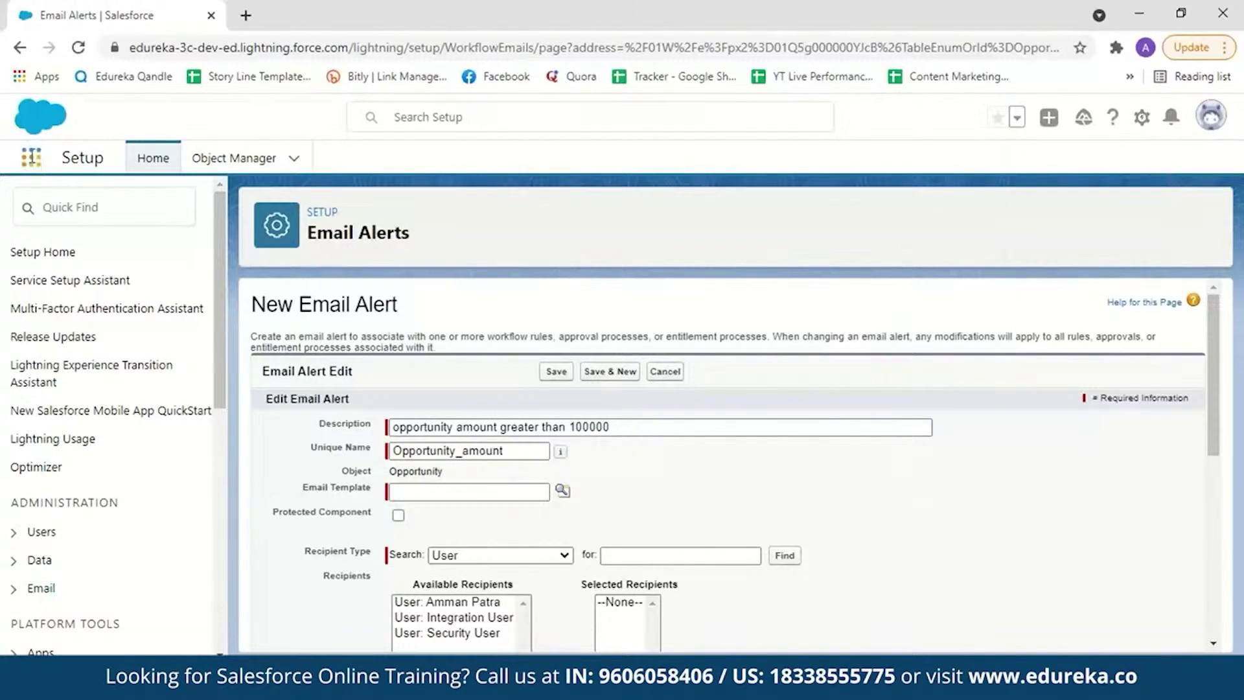
{"action": "left_click", "coordinate": [31, 160]}
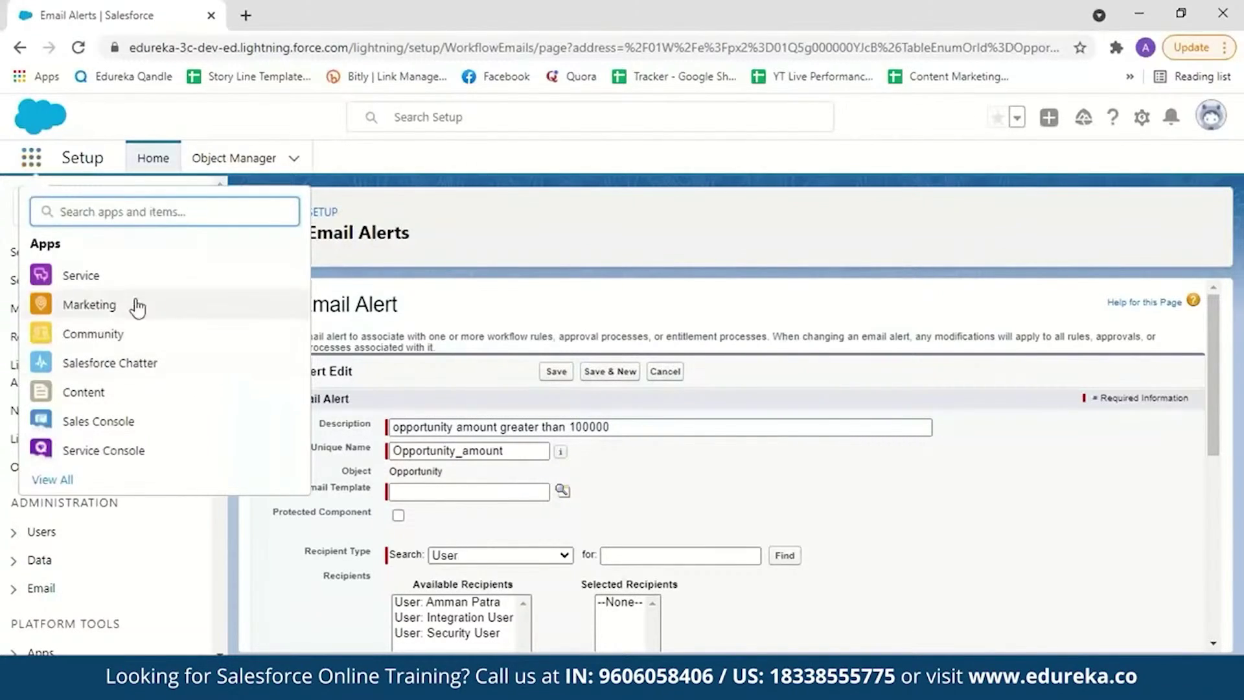
{"action": "left_click", "coordinate": [100, 422]}
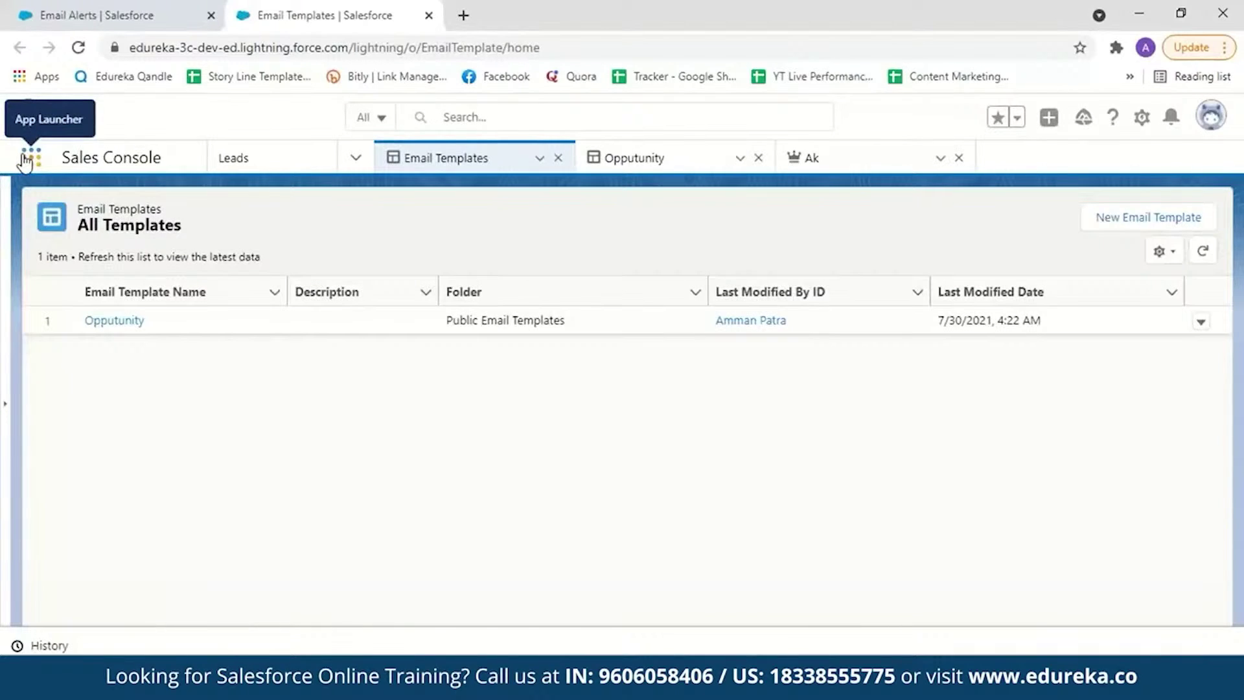
{"action": "left_click", "coordinate": [26, 160]}
{"action": "left_click", "coordinate": [70, 483]}
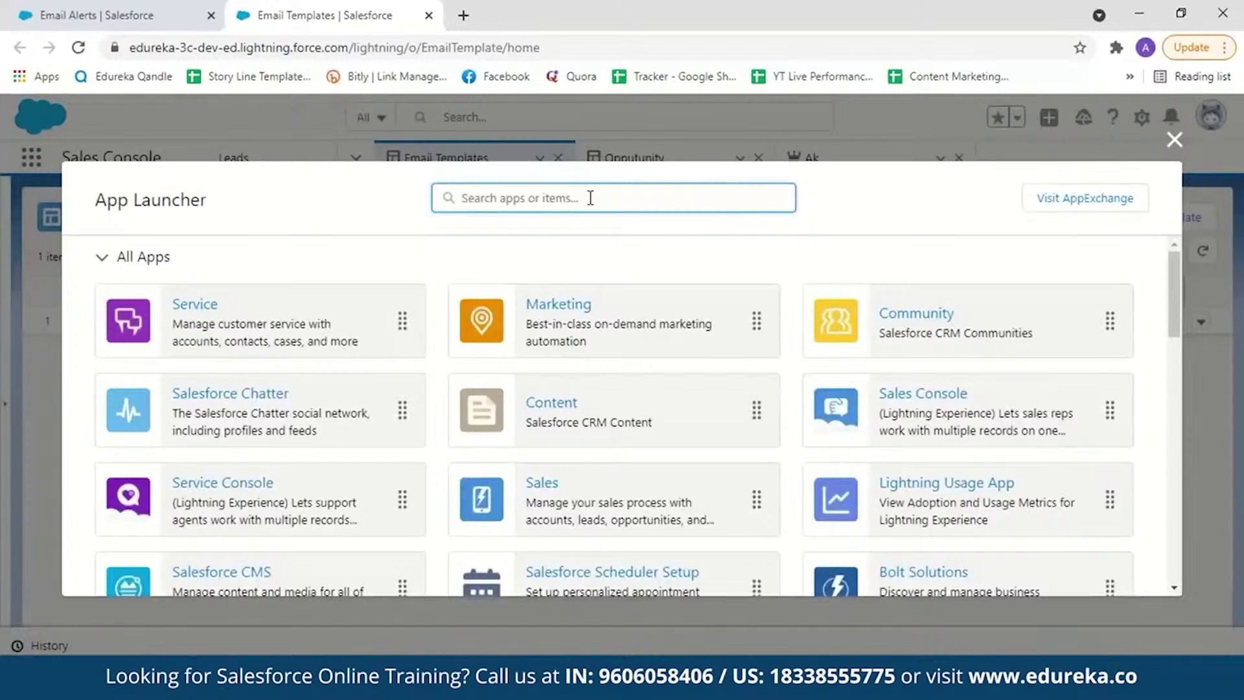
{"action": "type", "text": "email"}
{"action": "left_click", "coordinate": [130, 348]}
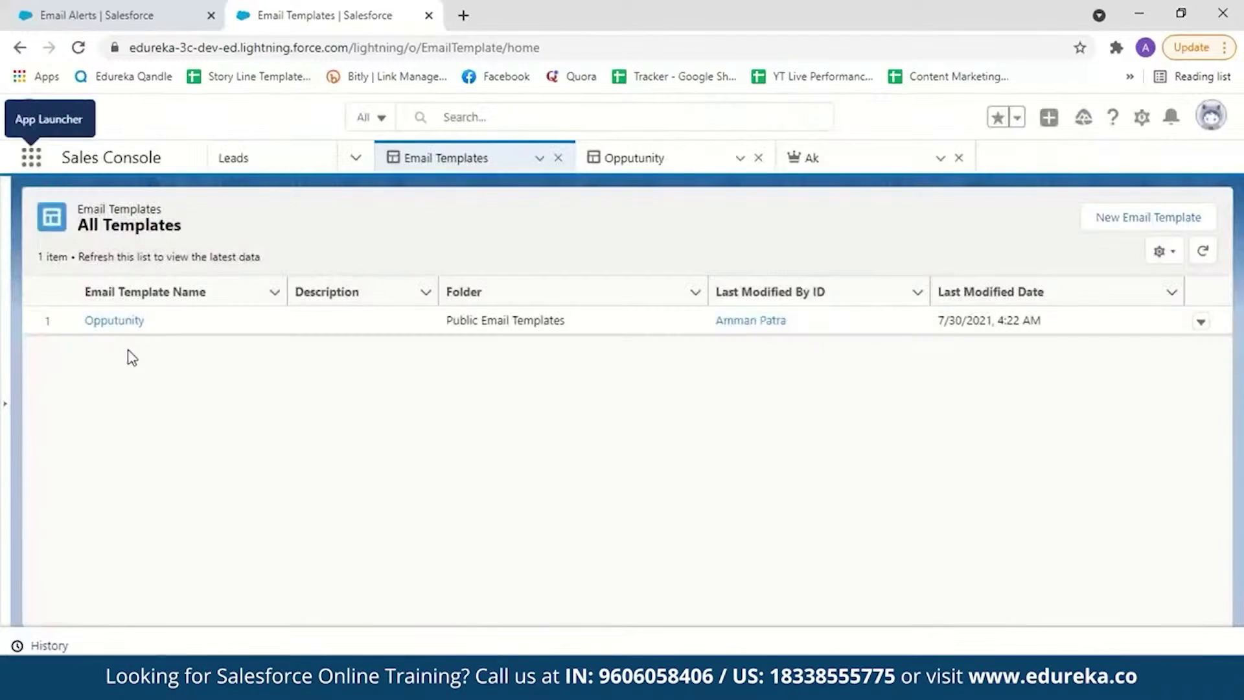
- Start a new email template 'opportunity', related entity None, in Public Email Templates
{"action": "left_click", "coordinate": [1098, 221]}
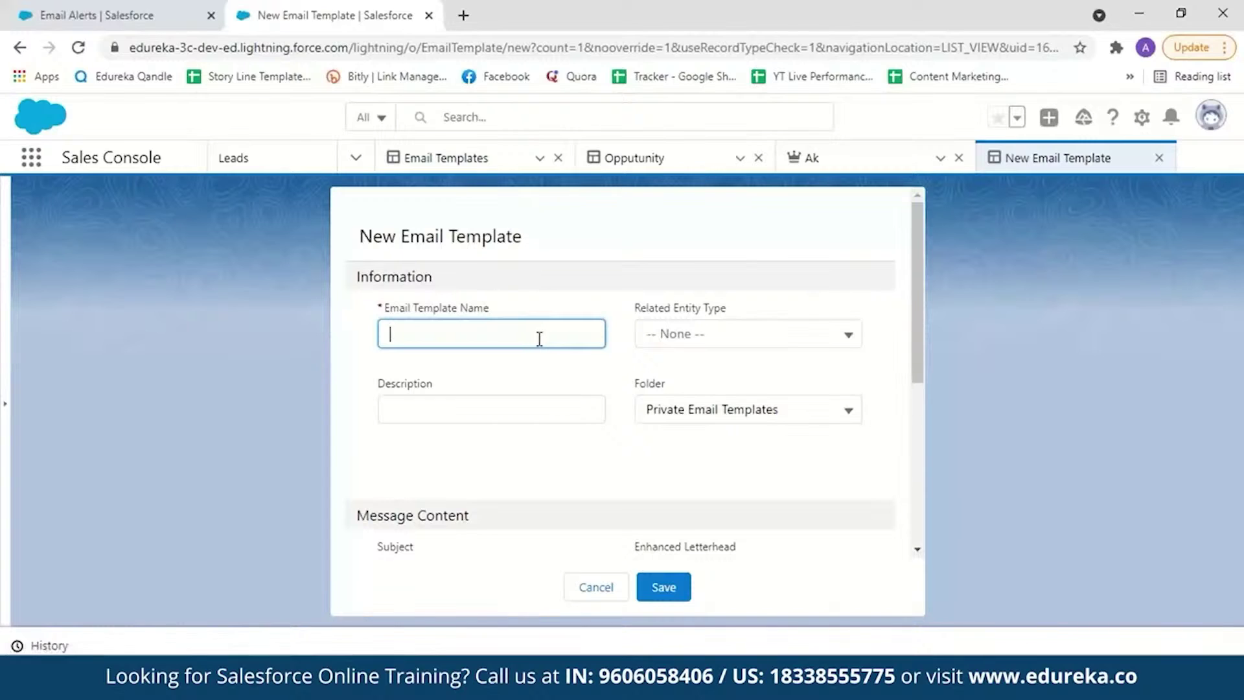
{"action": "type", "text": "opportunity"}
{"action": "left_click", "coordinate": [846, 334]}
{"action": "scroll", "coordinate": [855, 401], "scroll_direction": "down", "scroll_amount": 1}
{"action": "left_click_drag", "start_coordinate": [855, 401], "coordinate": [860, 464]}
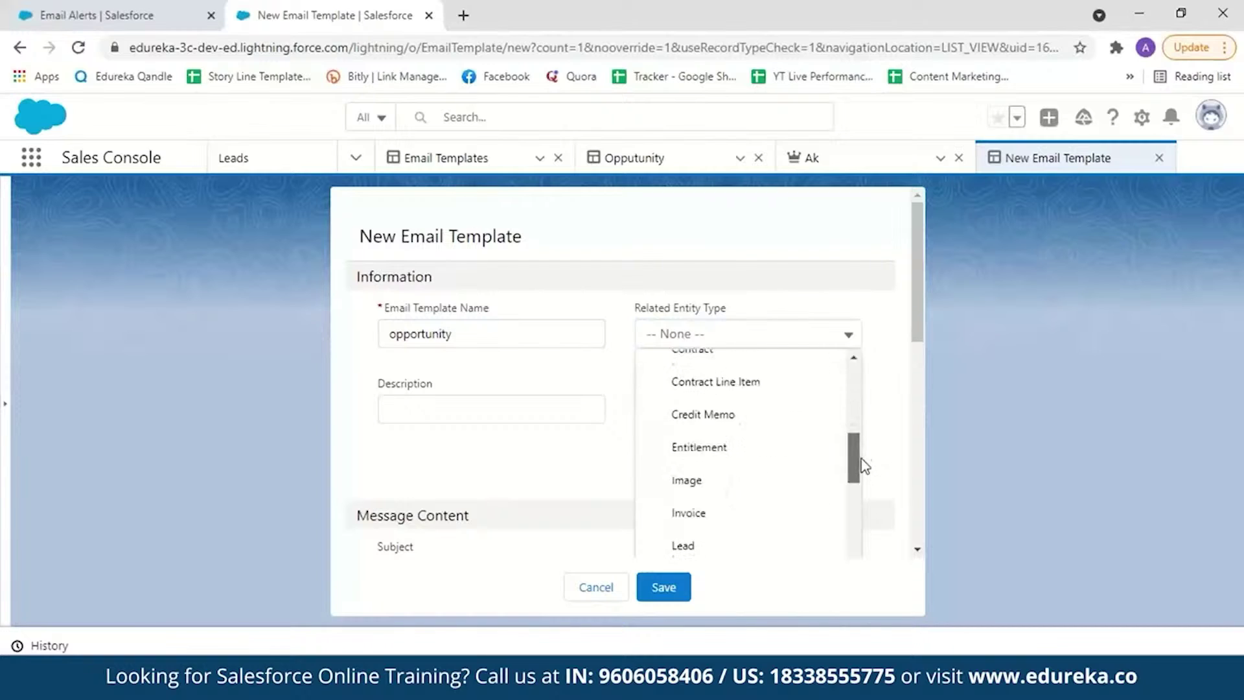
{"action": "left_click", "coordinate": [877, 444]}
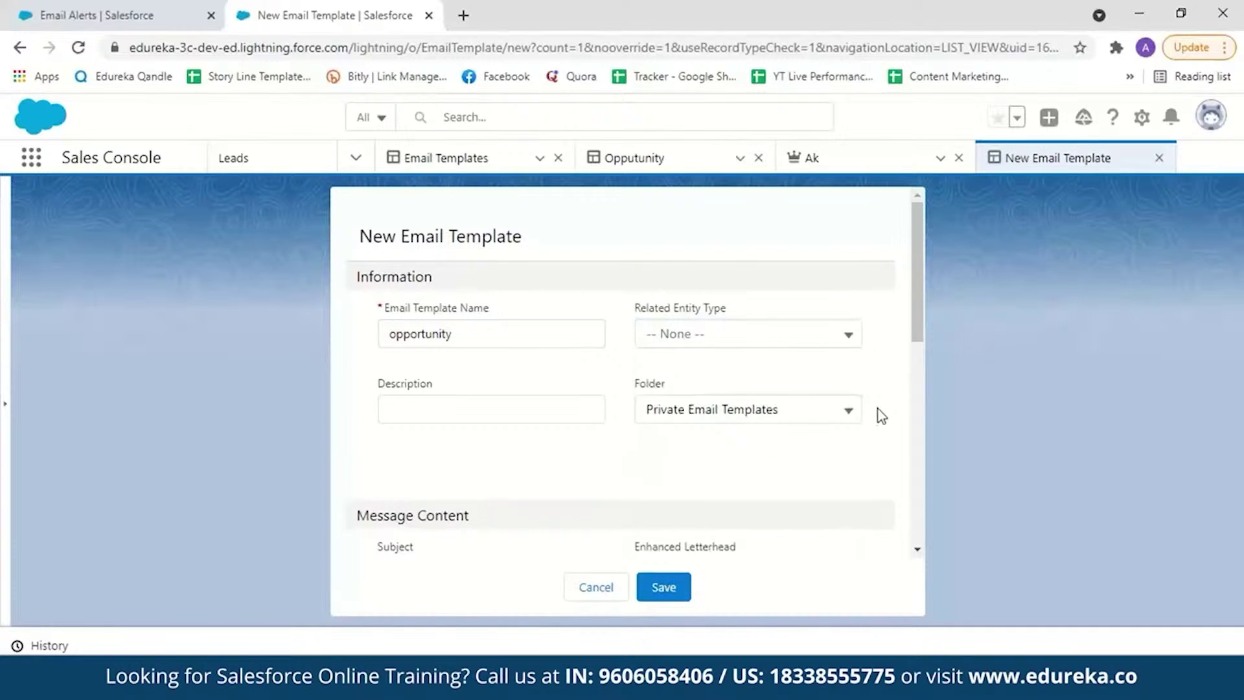
{"action": "left_click", "coordinate": [848, 411]}
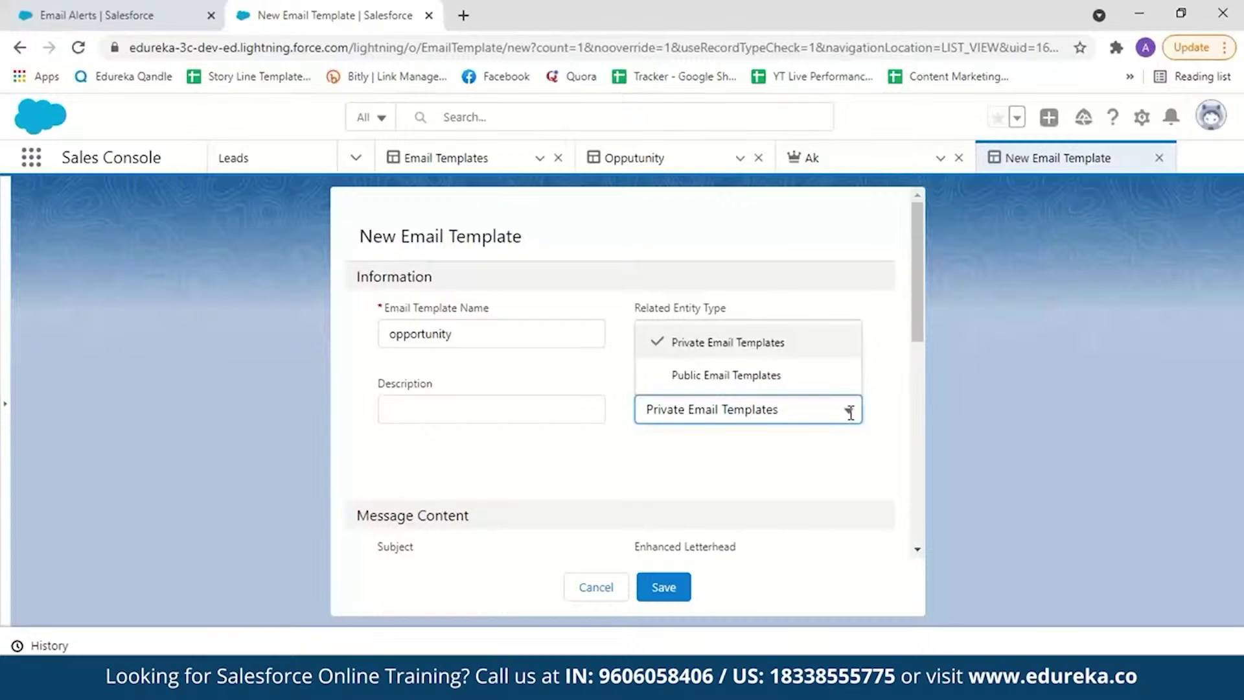
{"action": "left_click", "coordinate": [764, 374]}
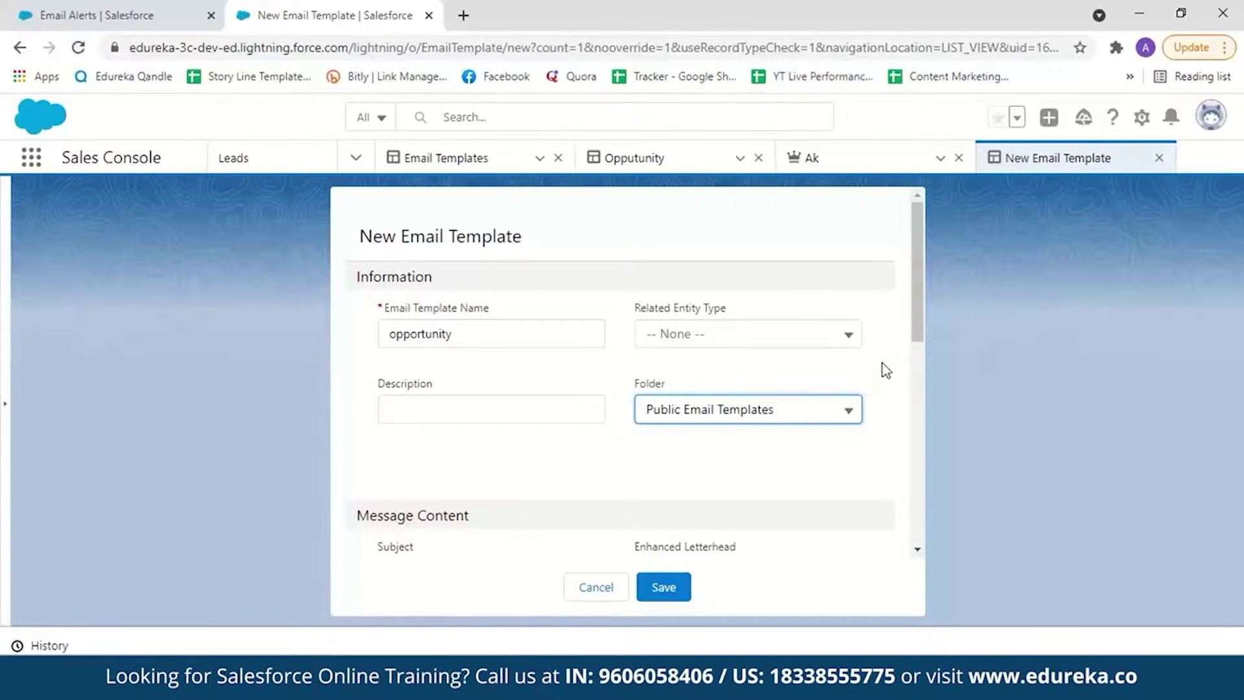
{"action": "scroll", "coordinate": [923, 332], "scroll_direction": "down", "scroll_amount": 1}
{"action": "scroll", "coordinate": [923, 332], "scroll_direction": "down", "scroll_amount": 4}
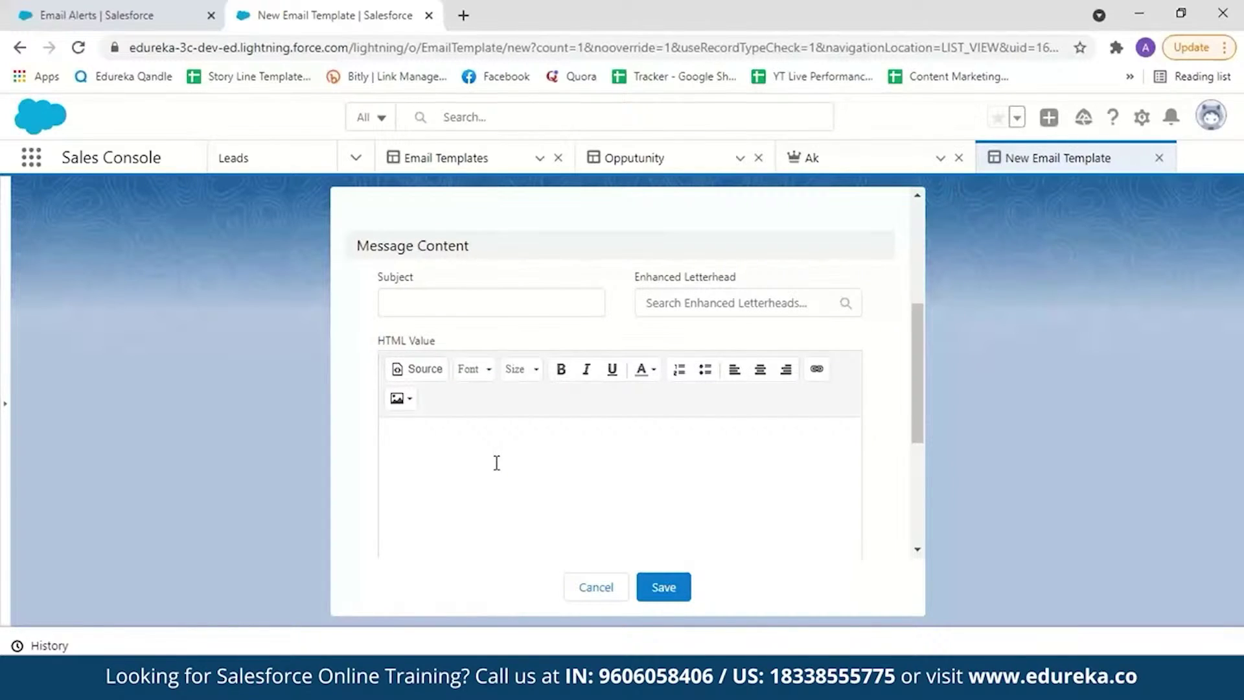
- Set the template subject to 'Opportunity amount greater than 100,000.00'
{"action": "left_click", "coordinate": [464, 302]}
{"action": "type", "text": "Opportunity amount greater than 1000000"}
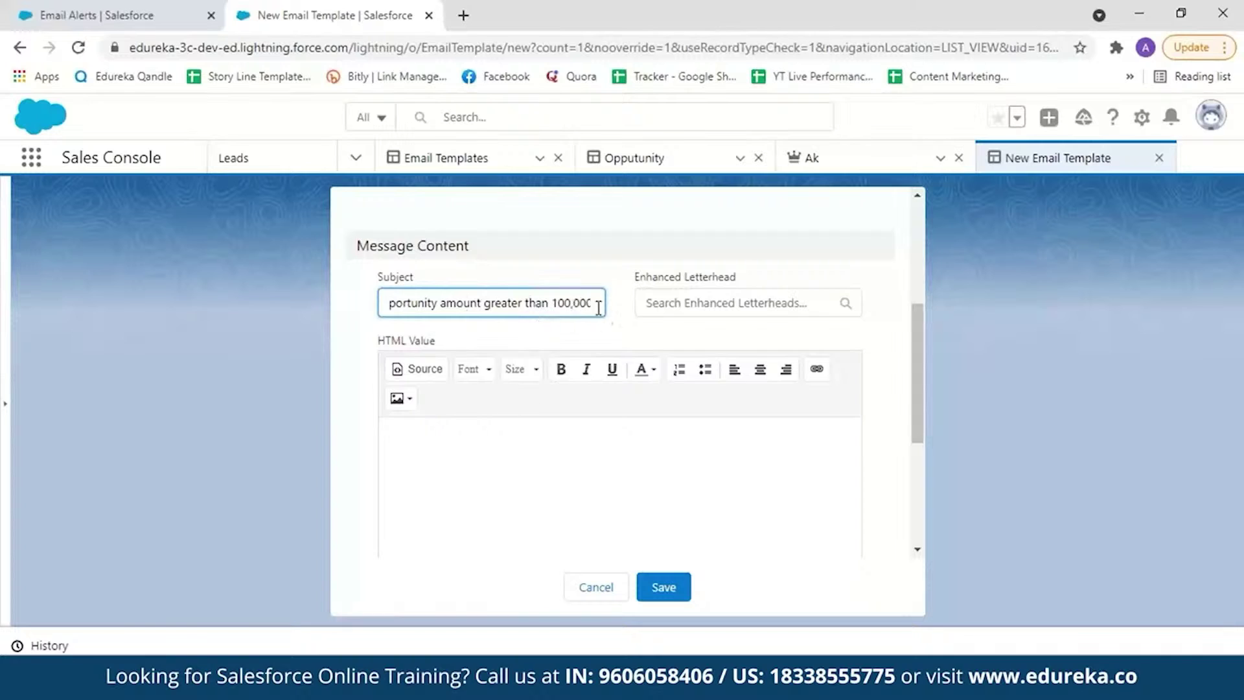
{"action": "left_click", "coordinate": [571, 302]}
{"action": "type", "text": ","}
- Write a 'Hello,' body noting the amount exceeds 100,000.00, end with 'Thank you.', and save
{"action": "left_click", "coordinate": [529, 432]}
{"action": "type", "text": "Hello"}
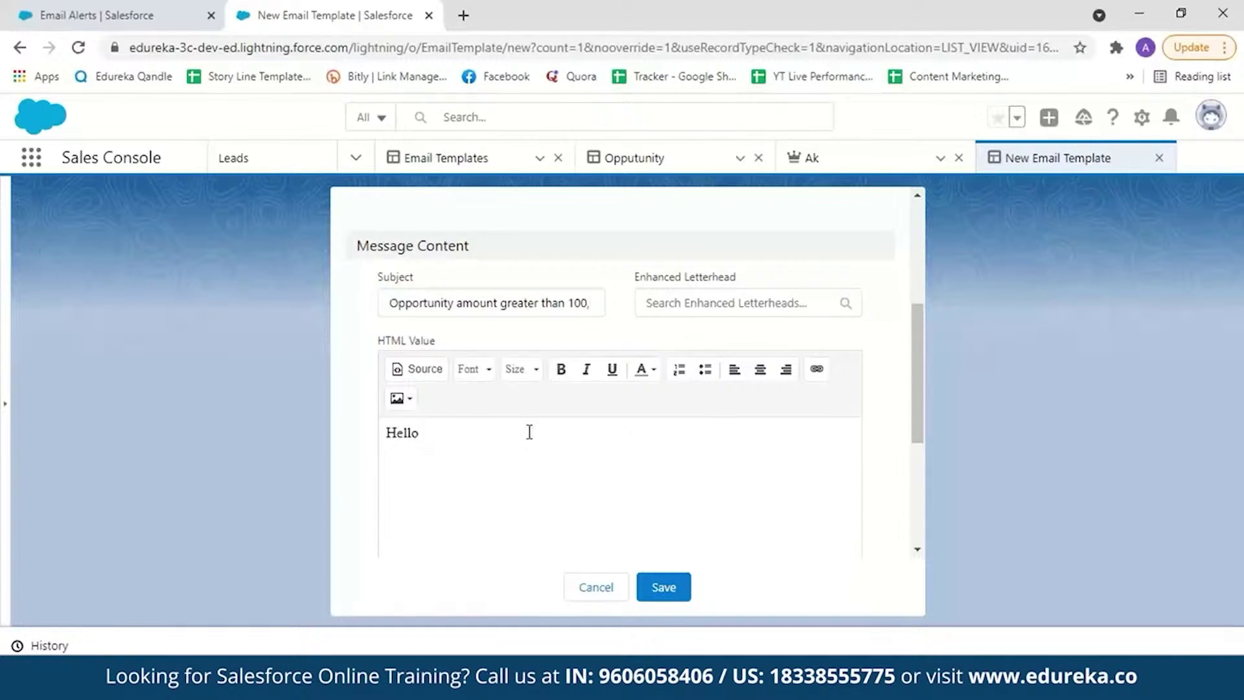
{"action": "type", "text": ","}
{"action": "key", "text": "Return"}
{"action": "type", "text": "An opportunity is created whose amount ex"}
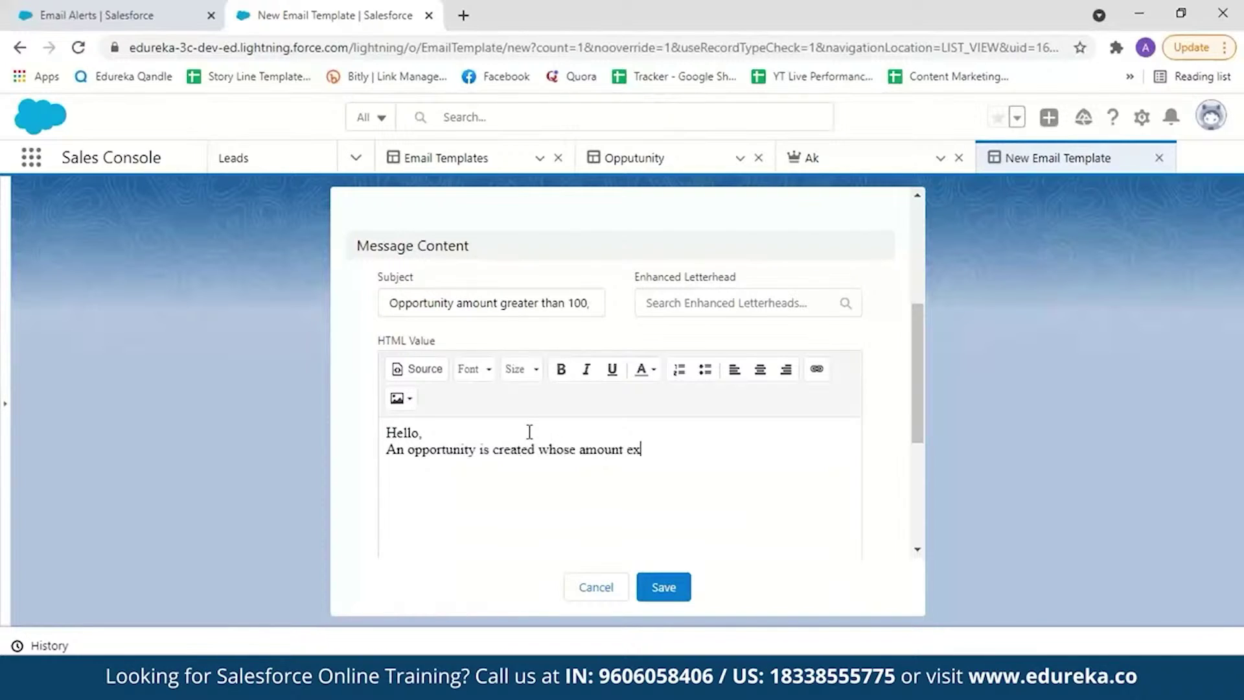
{"action": "type", "text": "ceeds 100,000.00. Kindly look into this"}
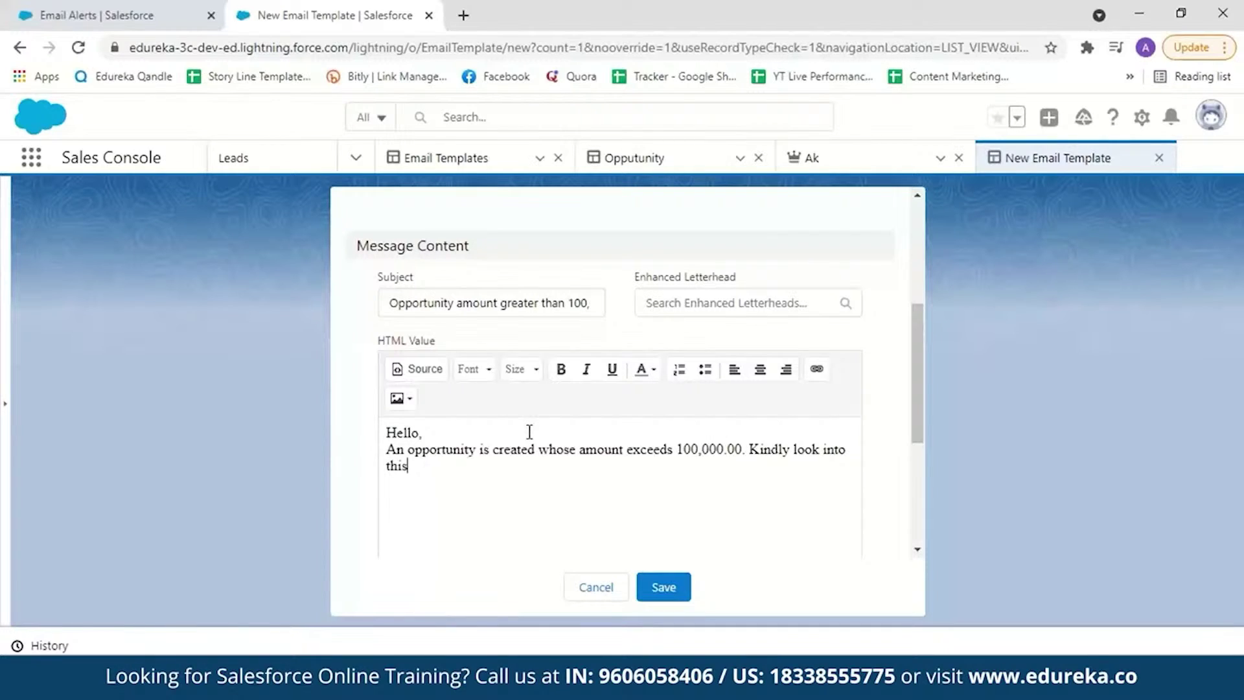
{"action": "type", "text": "Thank you."}
{"action": "left_click_drag", "start_coordinate": [918, 392], "coordinate": [917, 470]}
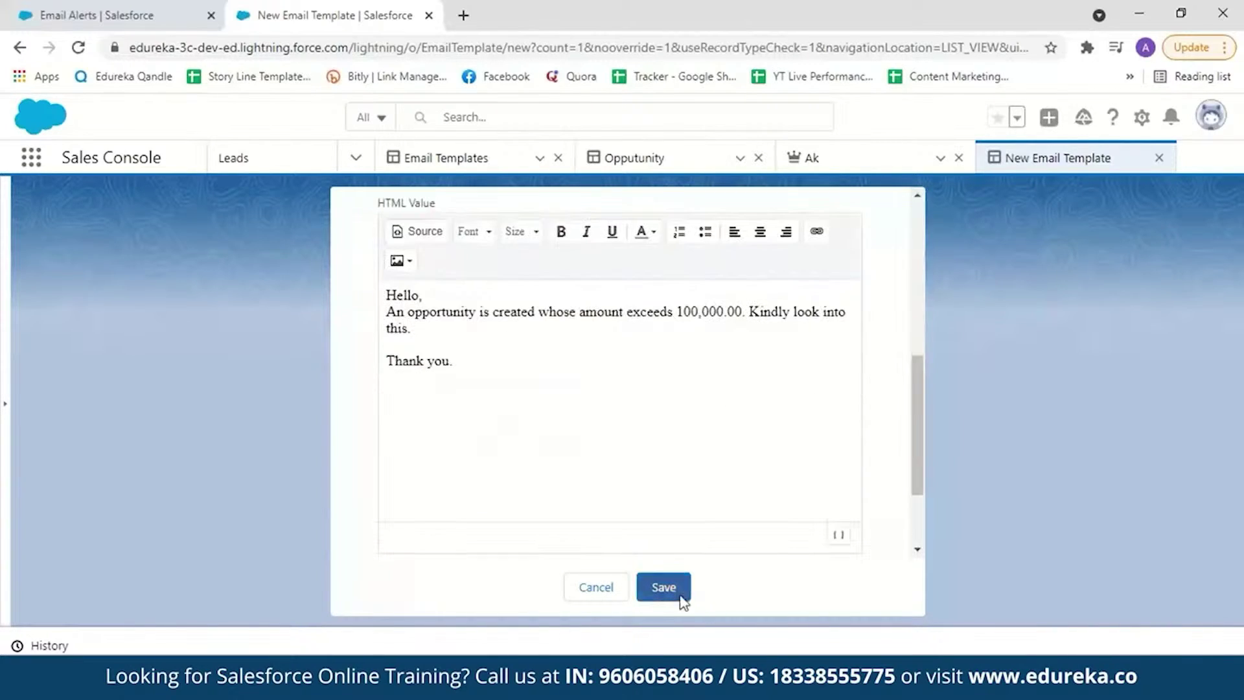
{"action": "left_click", "coordinate": [659, 587]}
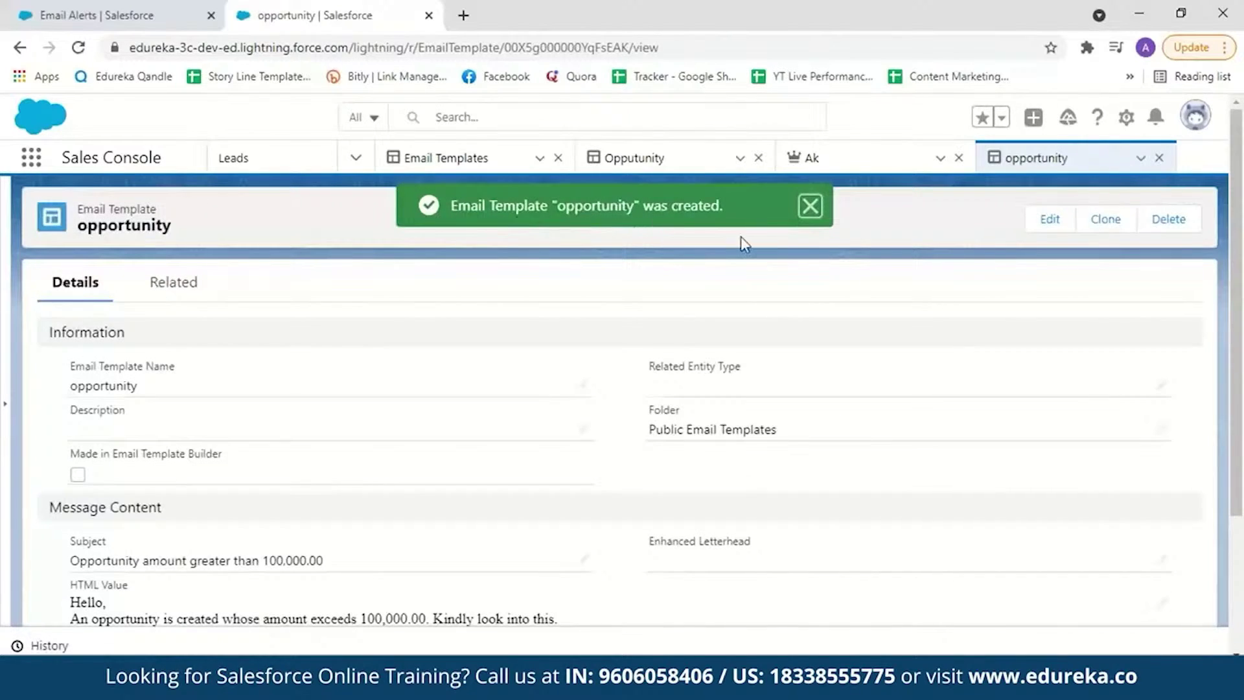
- Choose the Lightning 'opportunity' template as the email alert's template
{"action": "left_click", "coordinate": [188, 8]}
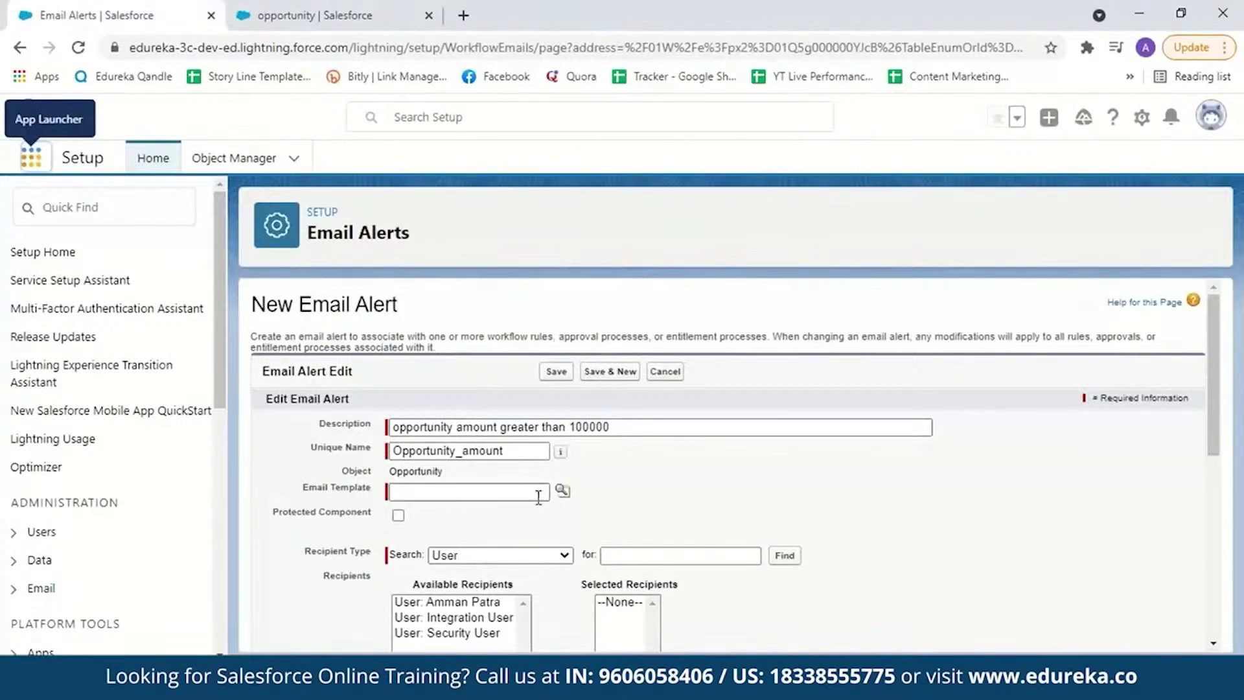
{"action": "left_click", "coordinate": [559, 496]}
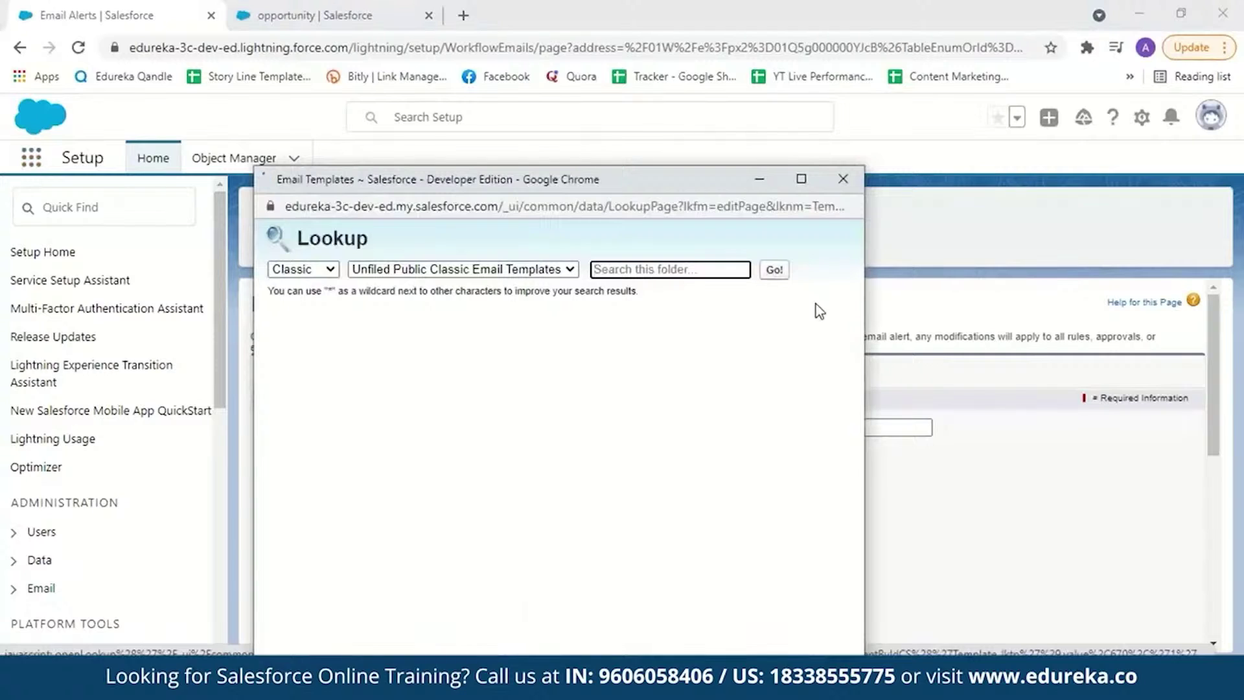
{"action": "left_click_drag", "start_coordinate": [858, 472], "coordinate": [859, 537]}
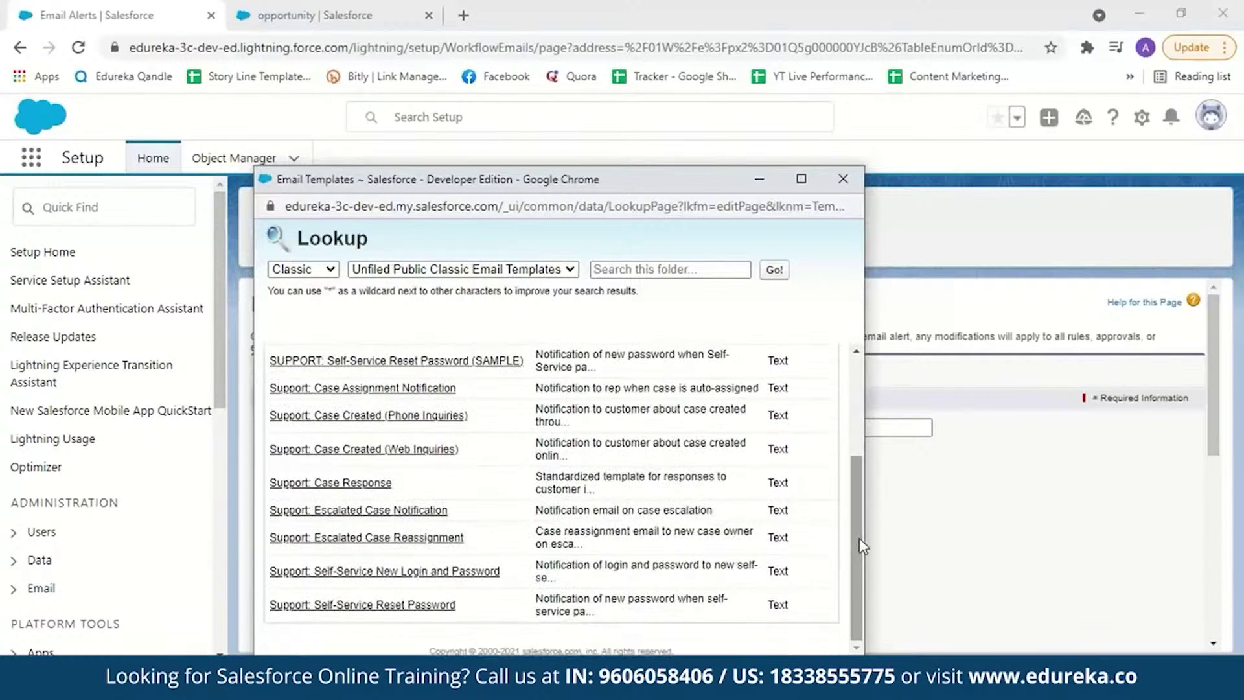
{"action": "left_click", "coordinate": [330, 272]}
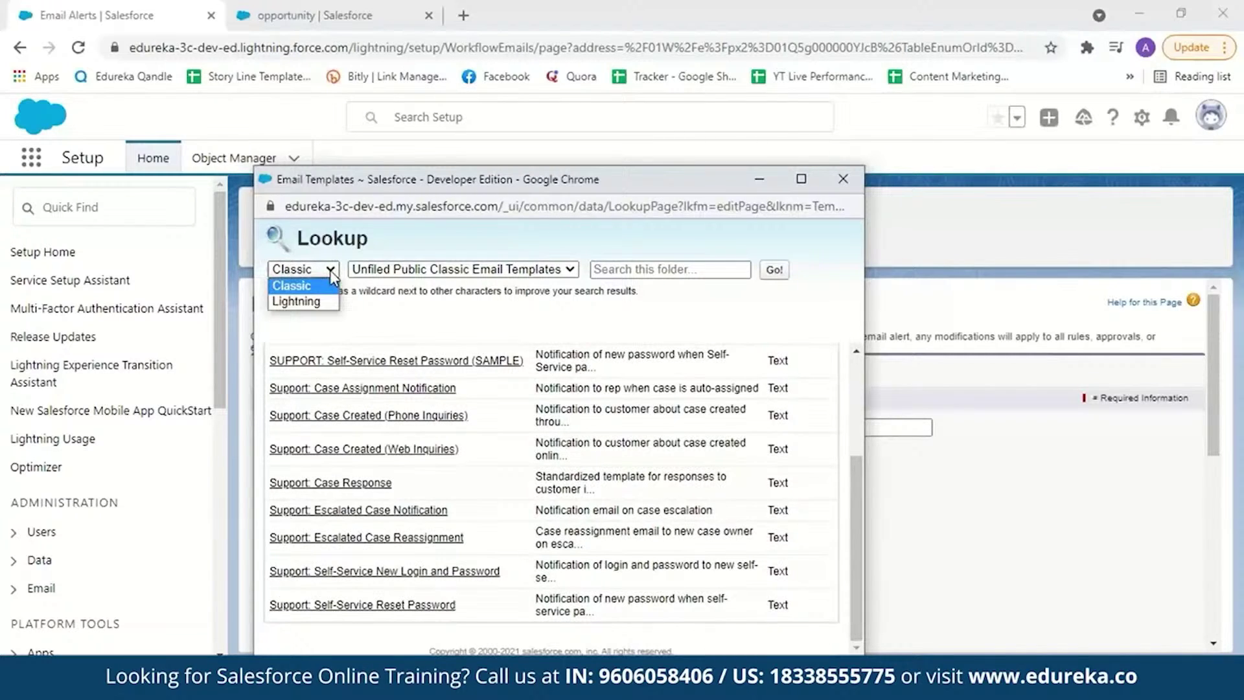
{"action": "left_click", "coordinate": [318, 301]}
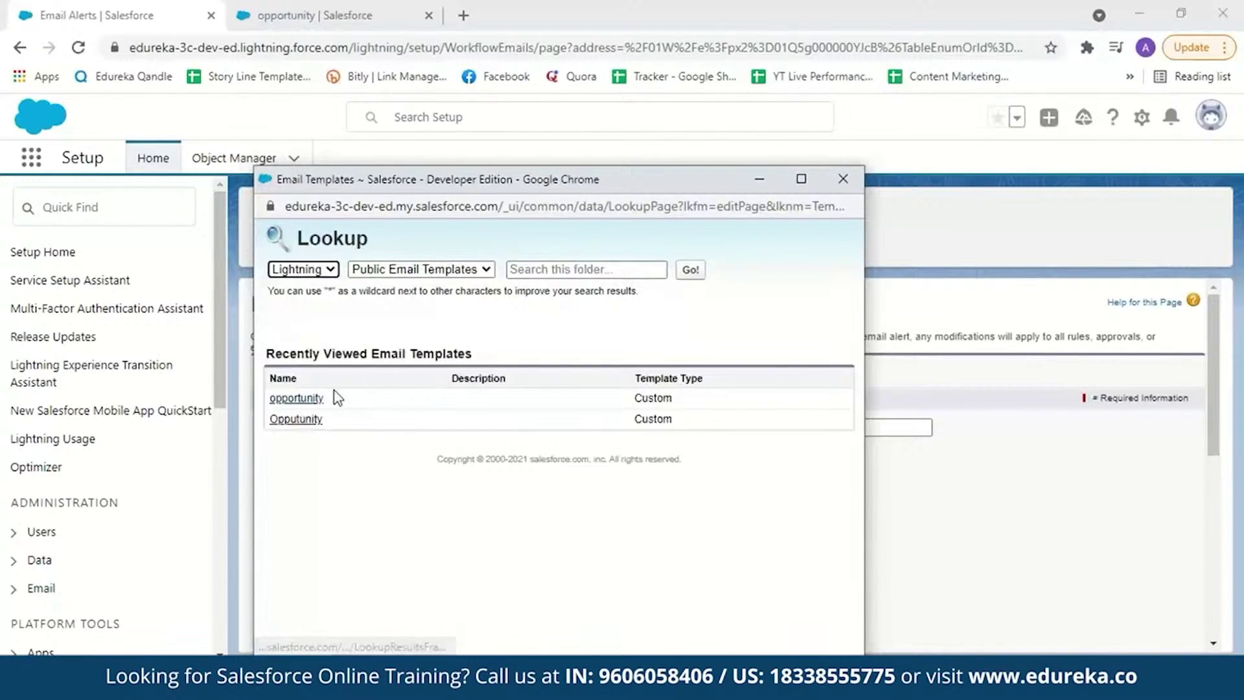
{"action": "left_click", "coordinate": [296, 398]}
{"action": "scroll", "coordinate": [1216, 474], "scroll_direction": "down", "scroll_amount": 2}
{"action": "scroll", "coordinate": [1216, 474], "scroll_direction": "down", "scroll_amount": 1}
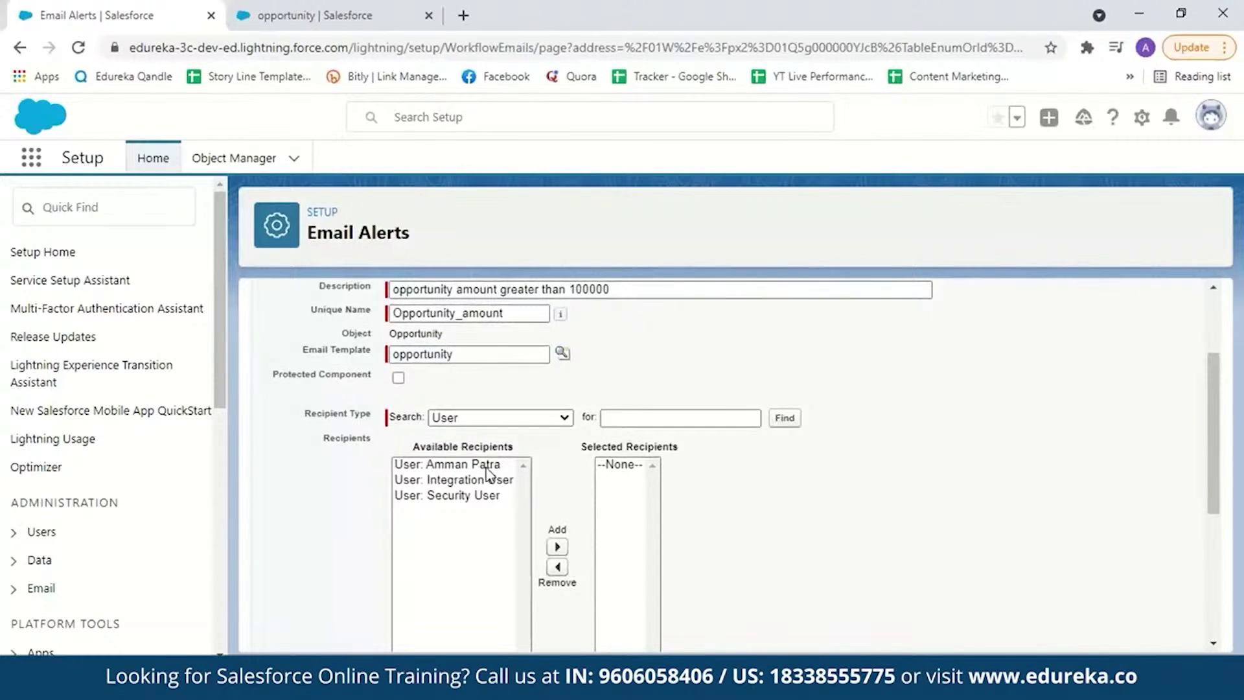
{"action": "scroll", "coordinate": [486, 483], "scroll_direction": "down", "scroll_amount": 1}
{"action": "left_click", "coordinate": [447, 441]}
{"action": "left_click", "coordinate": [556, 523]}
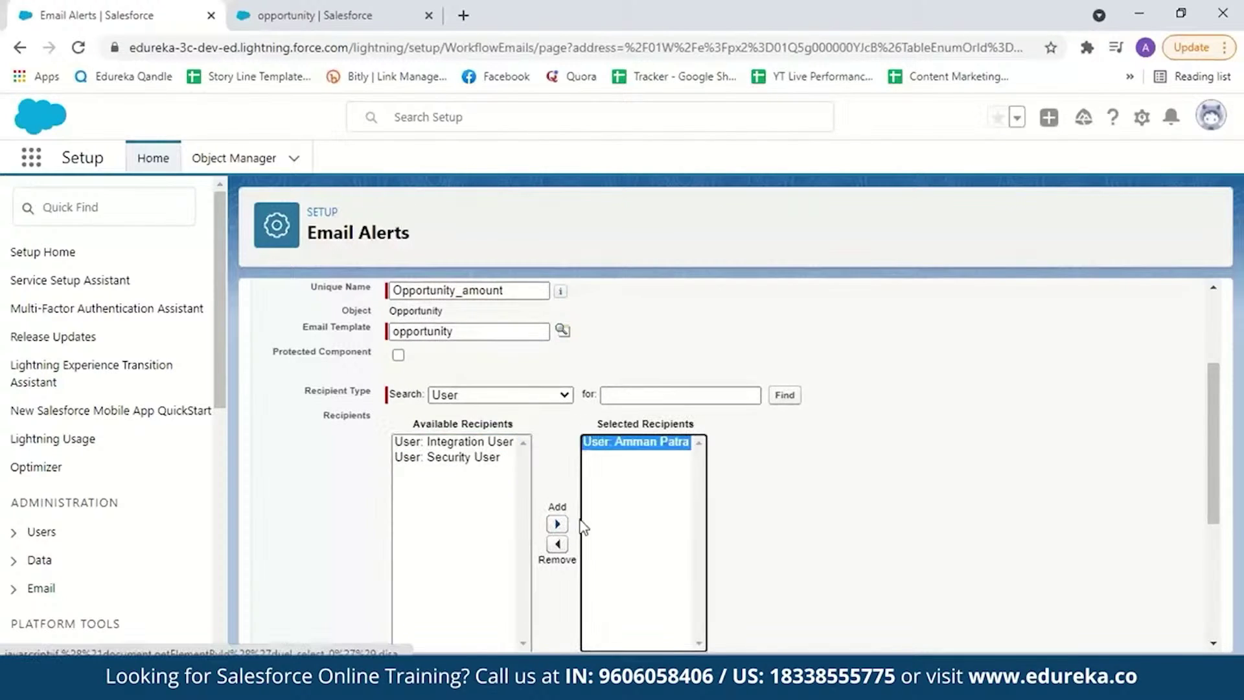
{"action": "left_click_drag", "start_coordinate": [1210, 389], "coordinate": [1210, 501]}
{"action": "left_click", "coordinate": [426, 455]}
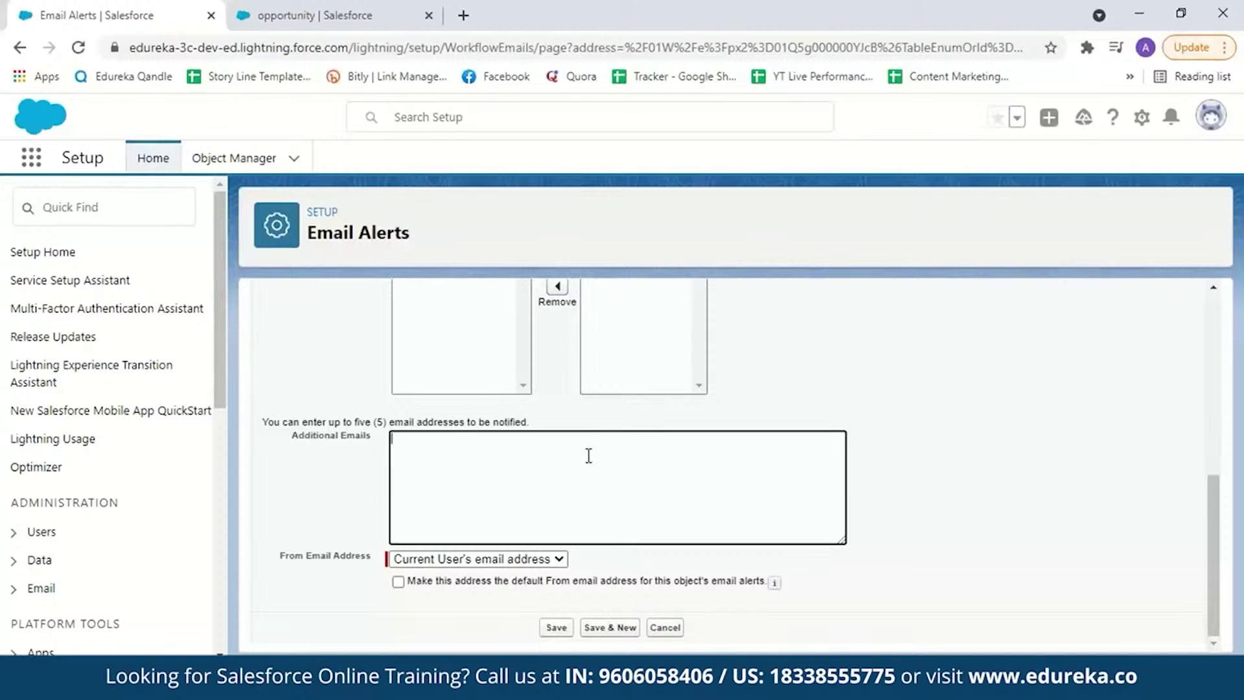
{"action": "key", "text": "Tab"}
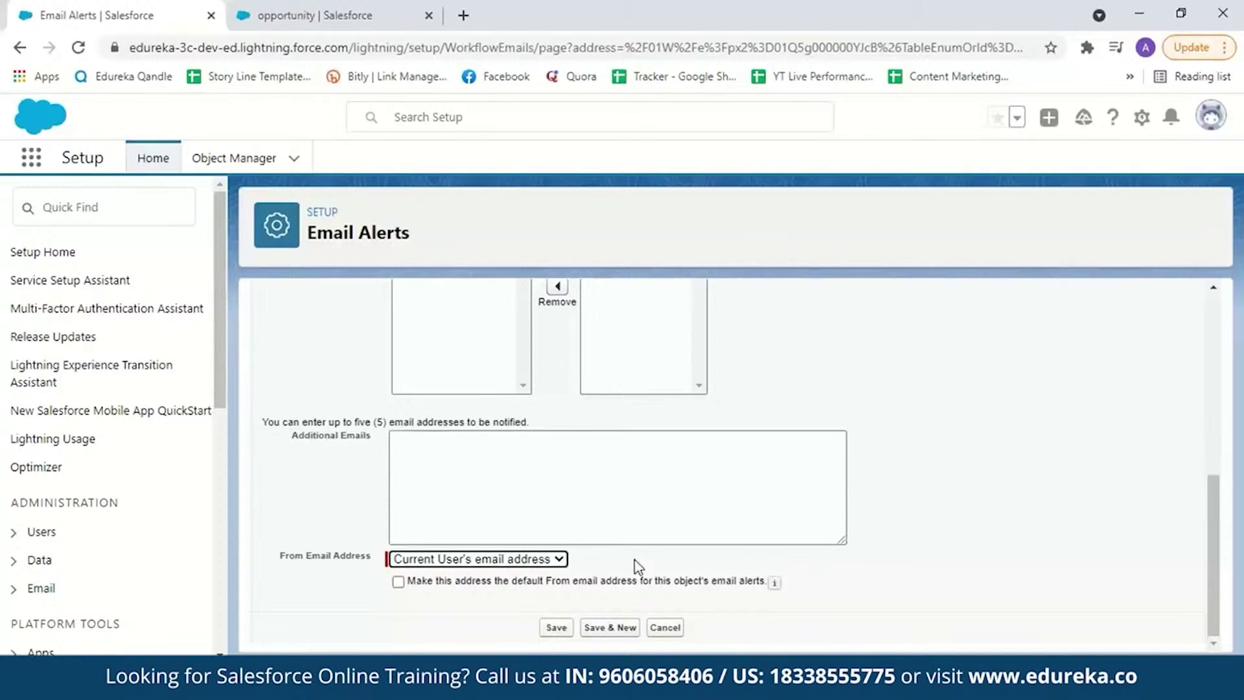
{"action": "left_click", "coordinate": [561, 566]}
{"action": "left_click", "coordinate": [535, 580]}
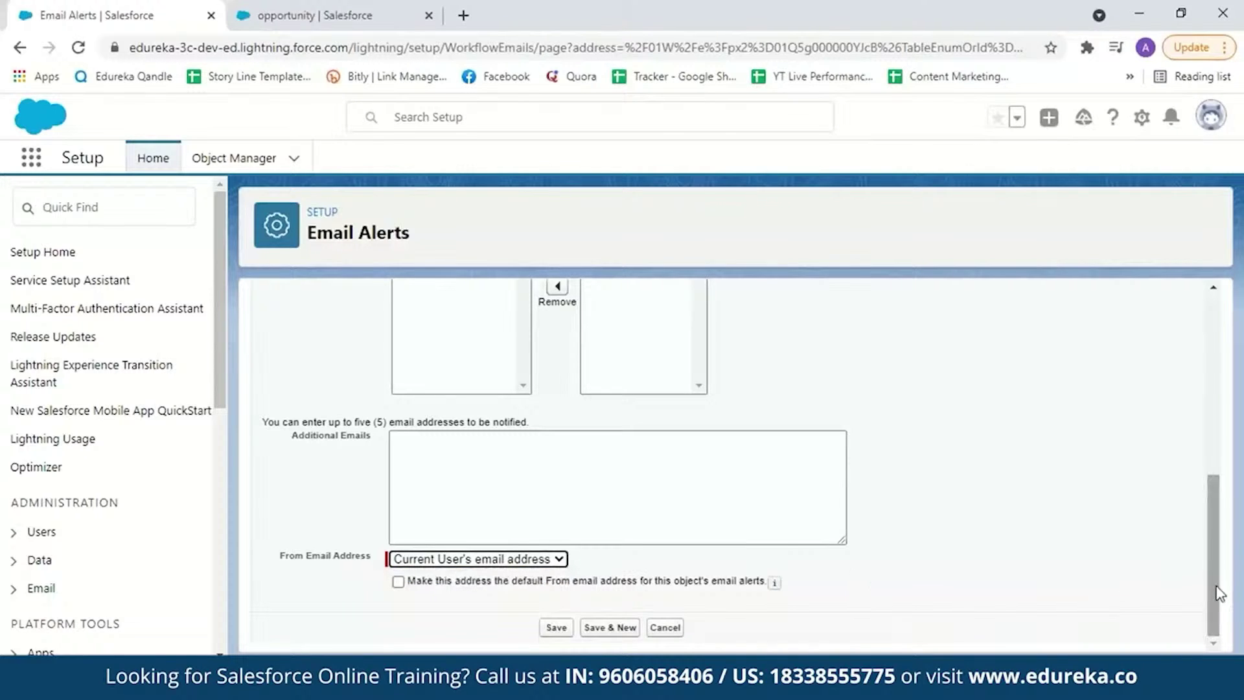
- Save the email alert, finish Step 3 with Done, and activate the Demo-opportunity rule
{"action": "left_click", "coordinate": [554, 628]}
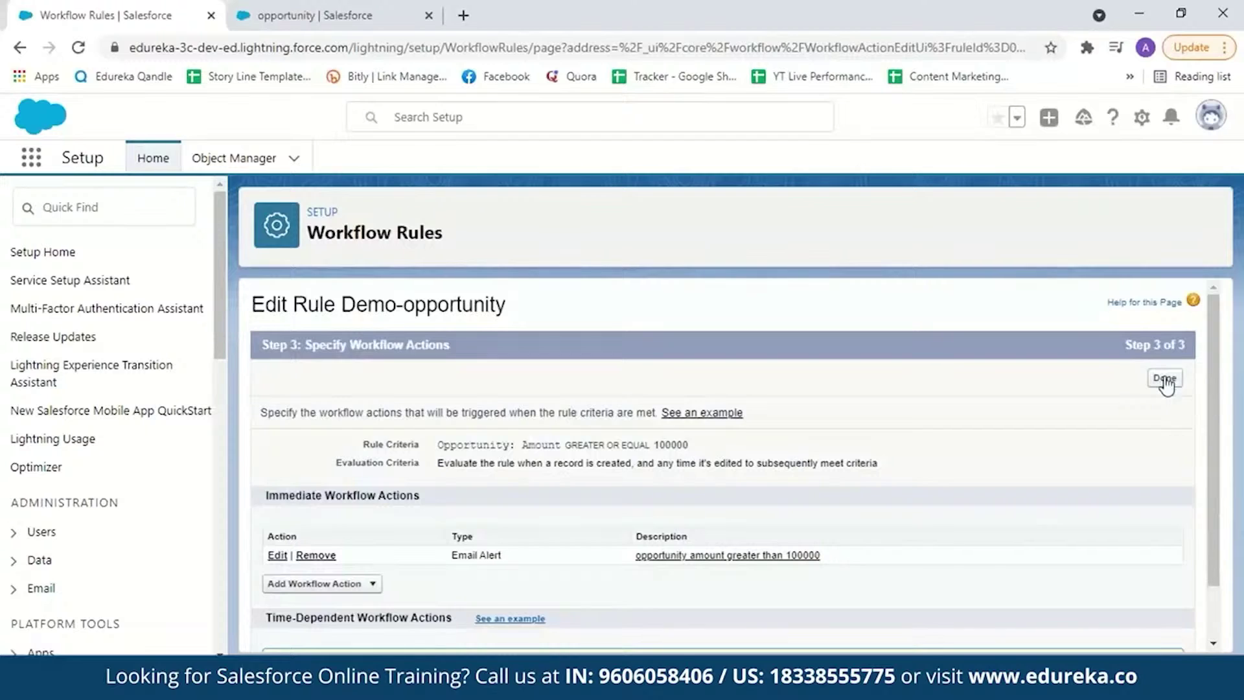
{"action": "left_click", "coordinate": [1166, 384]}
{"action": "mouse_move", "coordinate": [1213, 318]}
{"action": "left_mouse_down"}
{"action": "mouse_move", "coordinate": [1224, 450]}
{"action": "mouse_move", "coordinate": [1221, 326]}
{"action": "left_mouse_up"}
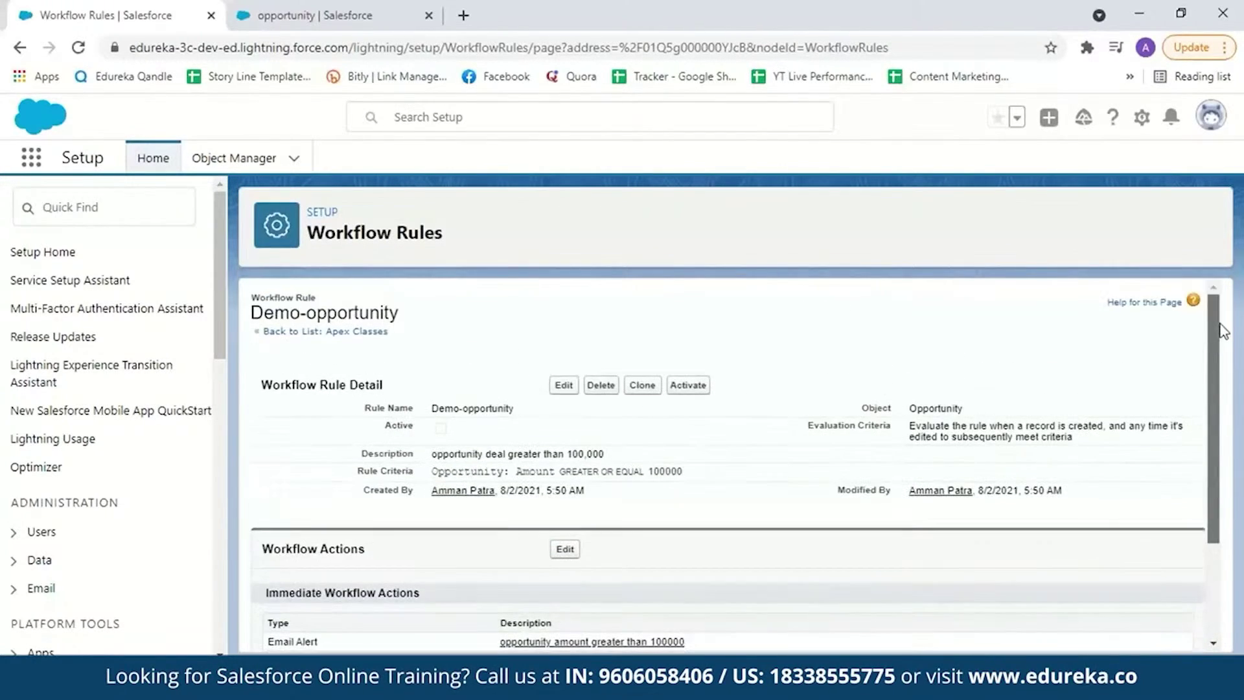
{"action": "left_click", "coordinate": [691, 387]}
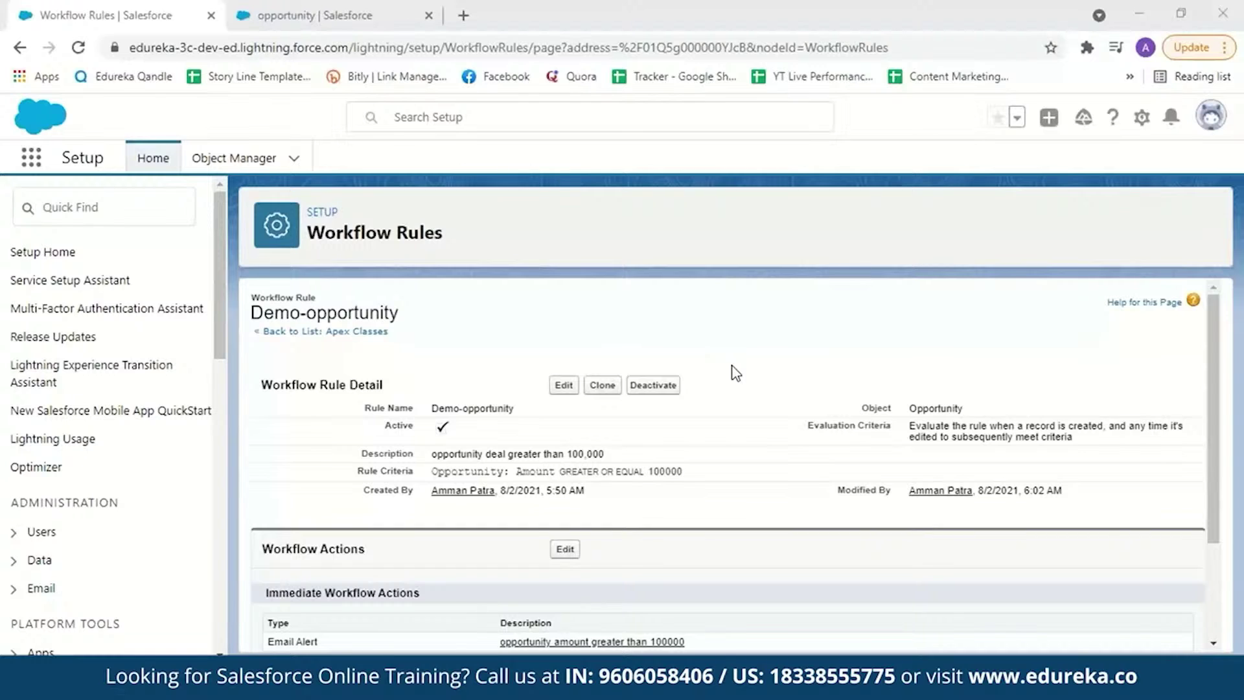
- Start a new opportunity with Amount 110000 and Close Date 8/15/2021
{"action": "left_click", "coordinate": [337, 15]}
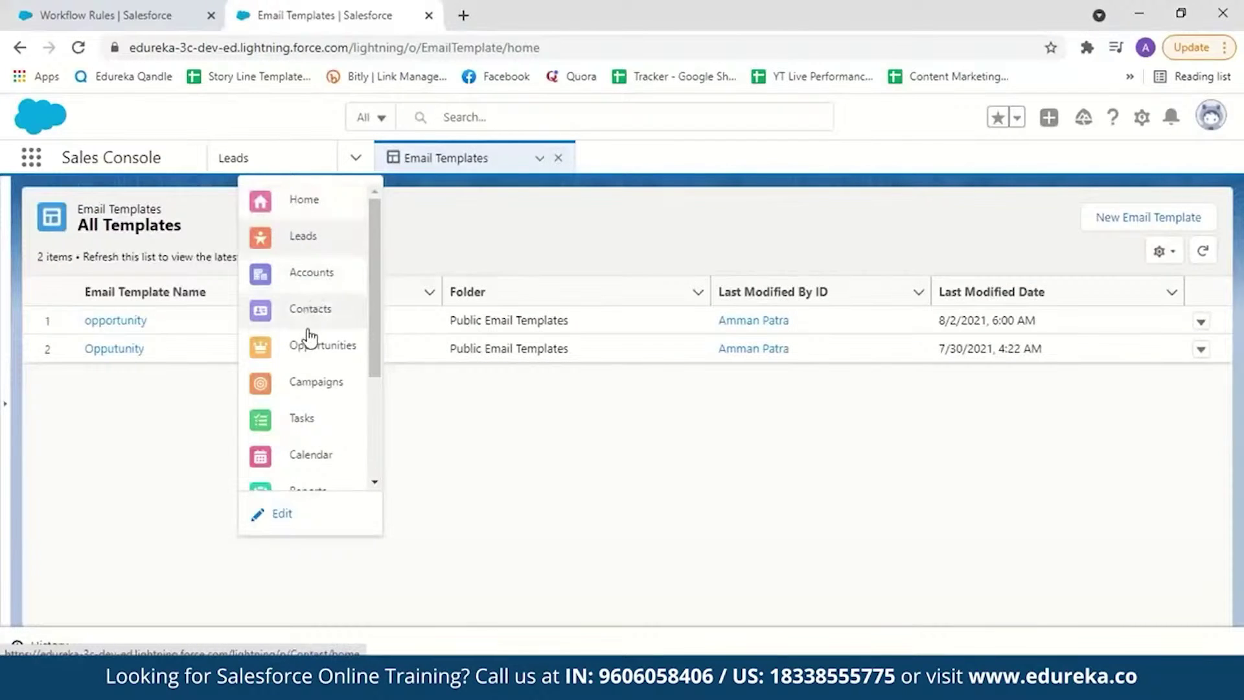
{"action": "left_click", "coordinate": [309, 350]}
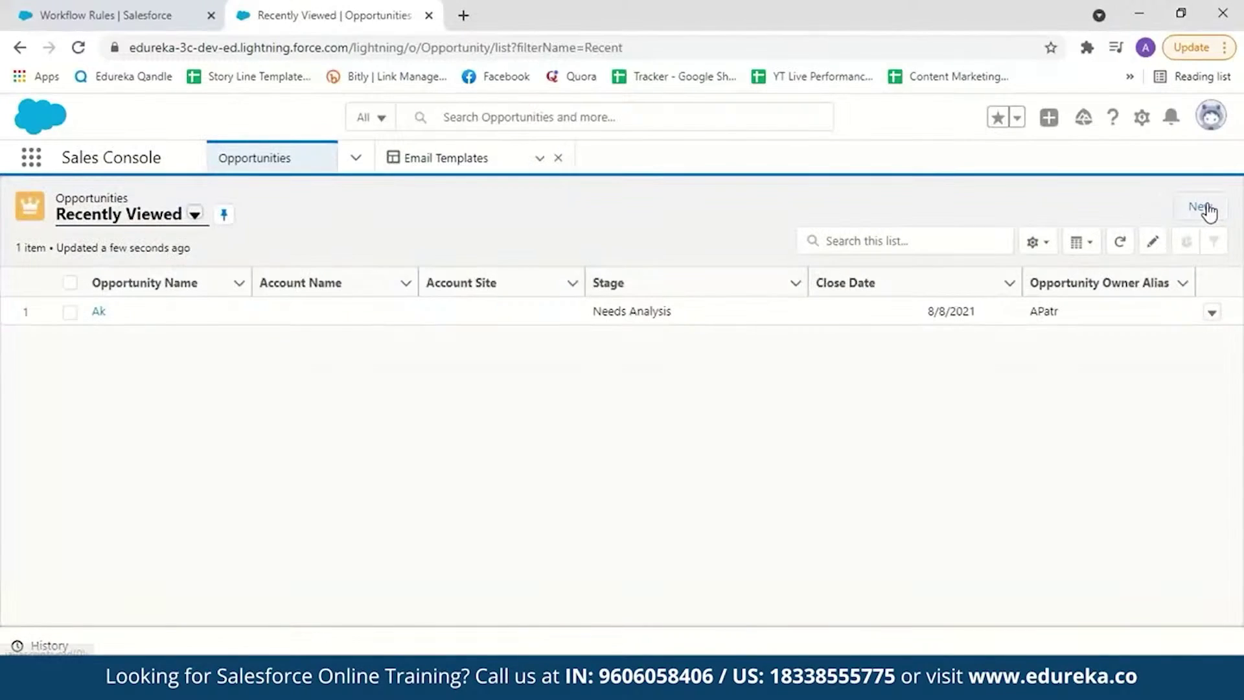
{"action": "left_click", "coordinate": [1199, 207]}
{"action": "type", "text": "110000"}
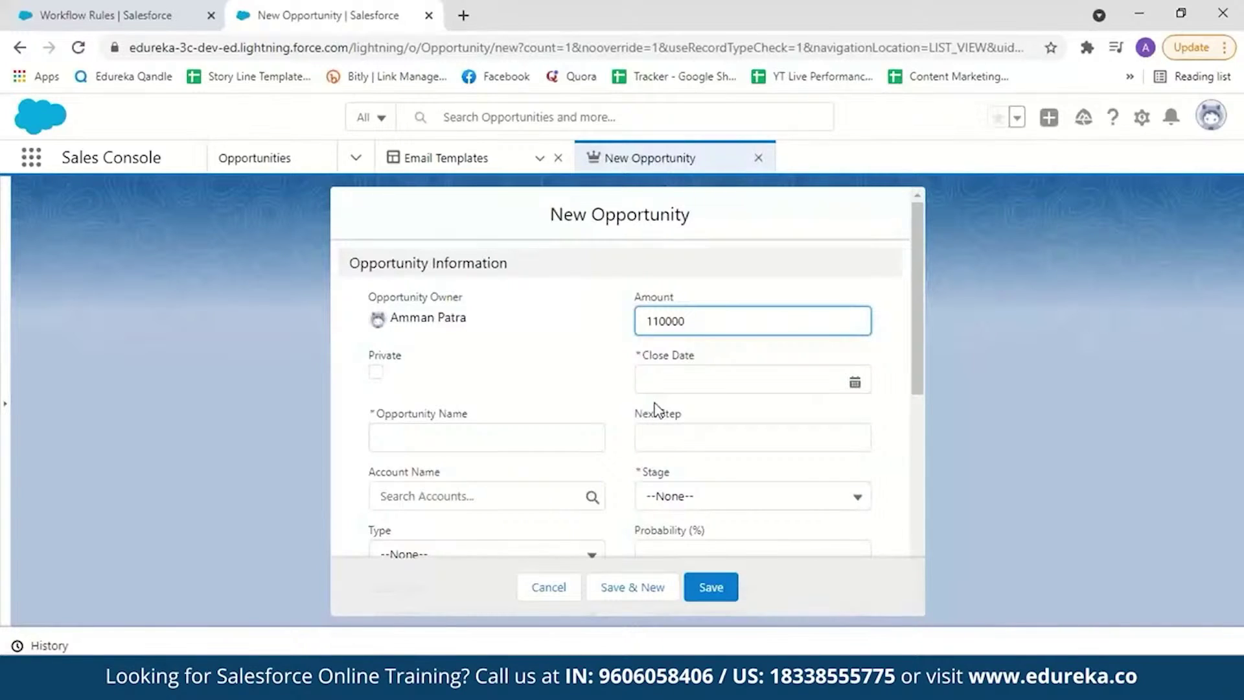
{"action": "left_click", "coordinate": [681, 382]}
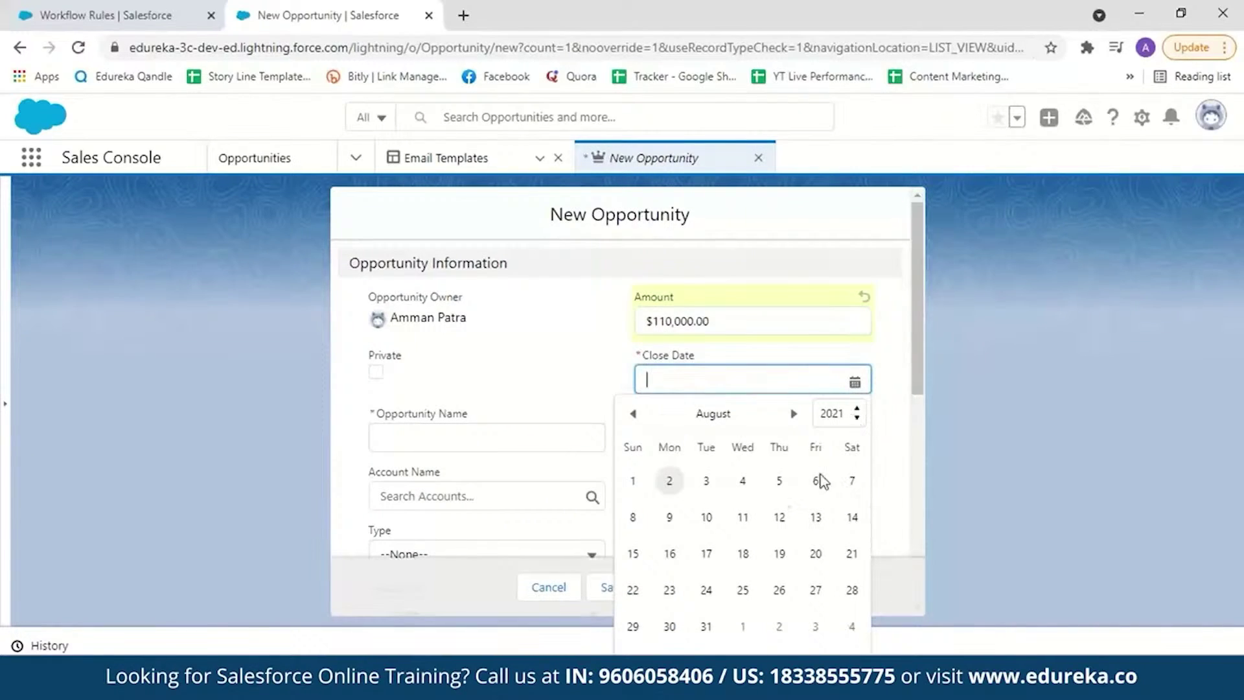
{"action": "left_click", "coordinate": [632, 554]}
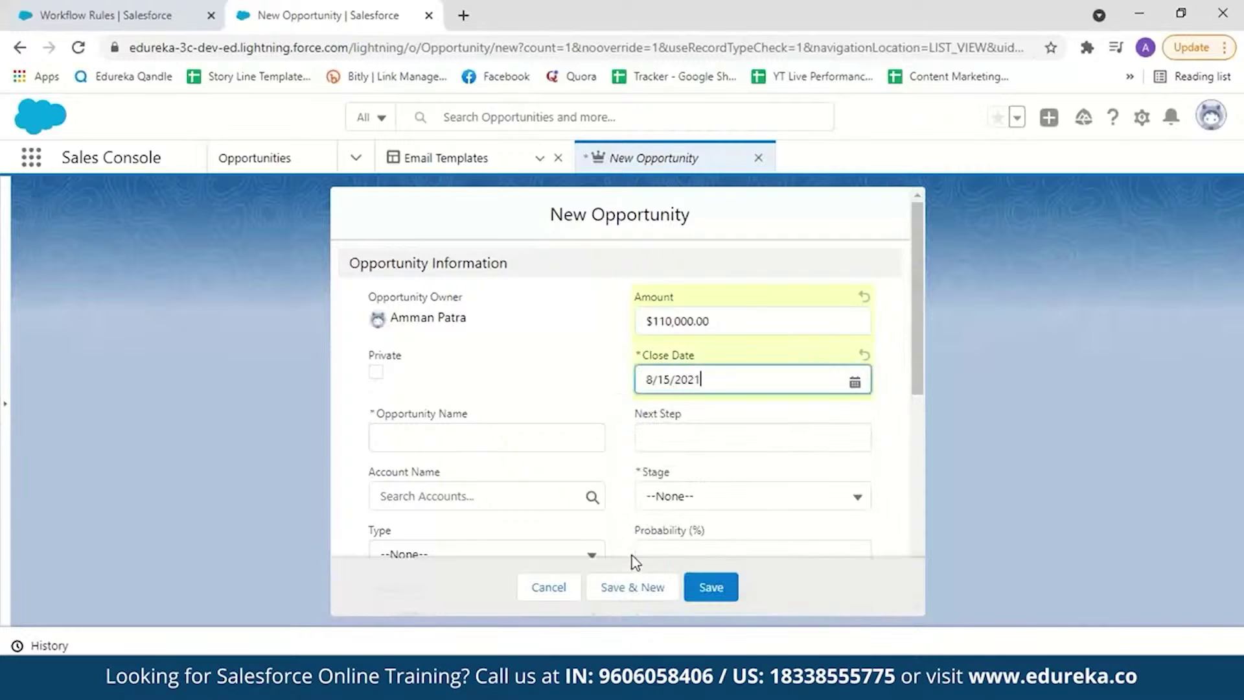
- Name it 'Test opportunity', set Stage to Qualification, save, and check Gmail for the alert
{"action": "left_click", "coordinate": [444, 445]}
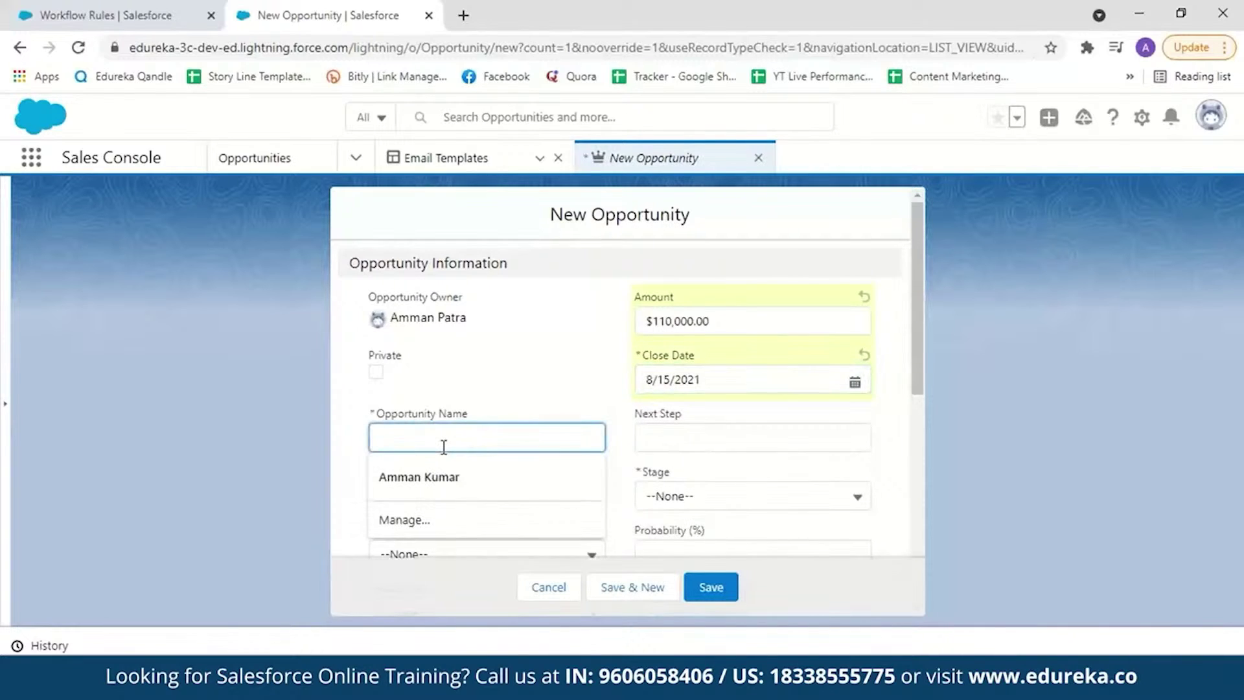
{"action": "type", "text": "Test o"}
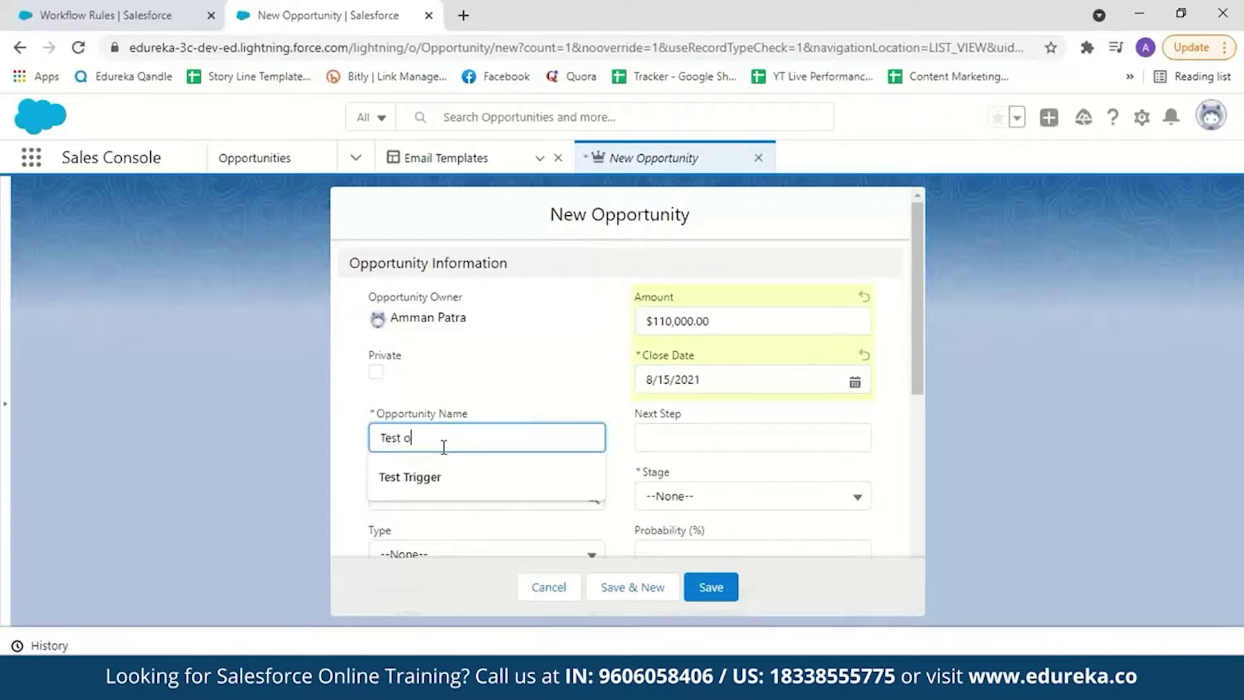
{"action": "type", "text": "pportunity"}
{"action": "left_click_drag", "start_coordinate": [917, 389], "coordinate": [920, 403]}
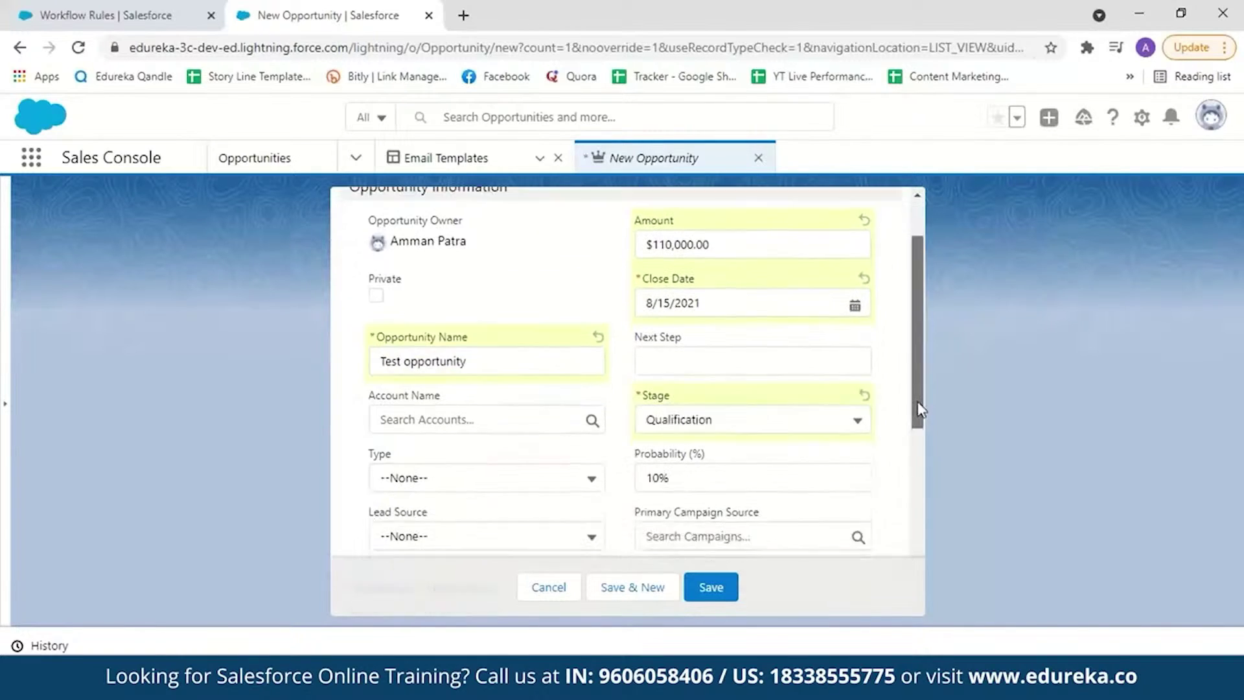
{"action": "left_click_drag", "start_coordinate": [918, 402], "coordinate": [930, 568]}
{"action": "scroll", "coordinate": [902, 367], "scroll_direction": "up", "scroll_amount": 10}
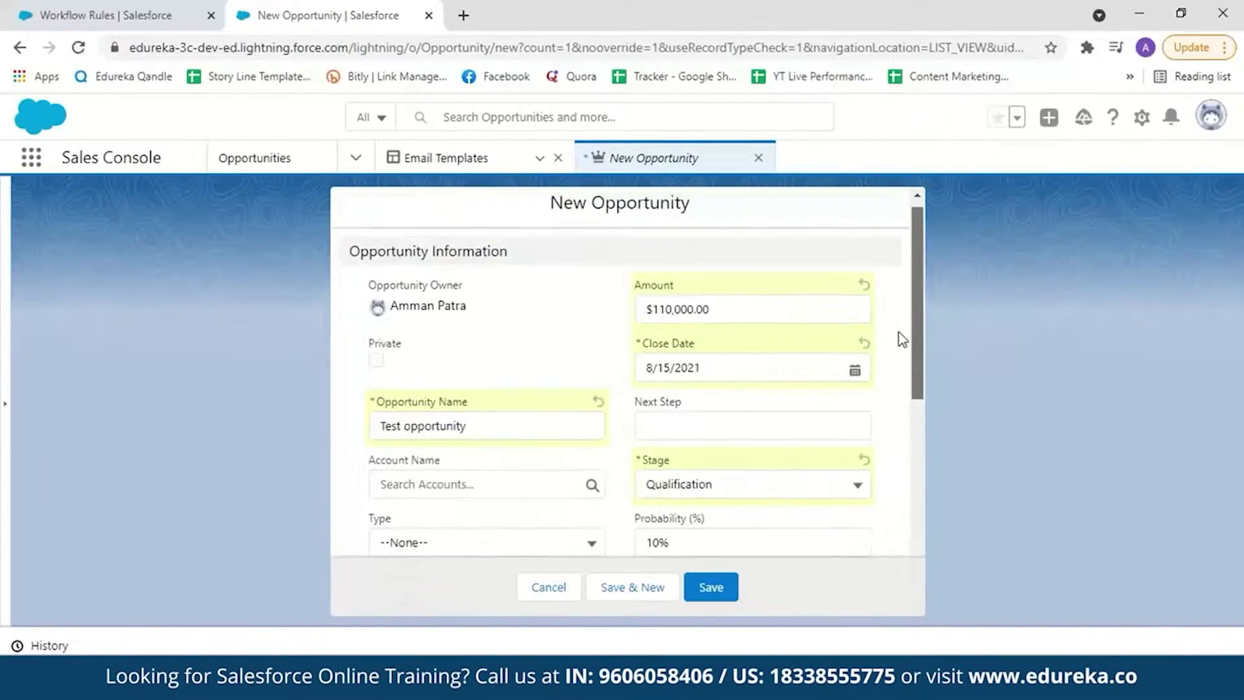
{"action": "left_click", "coordinate": [711, 586]}
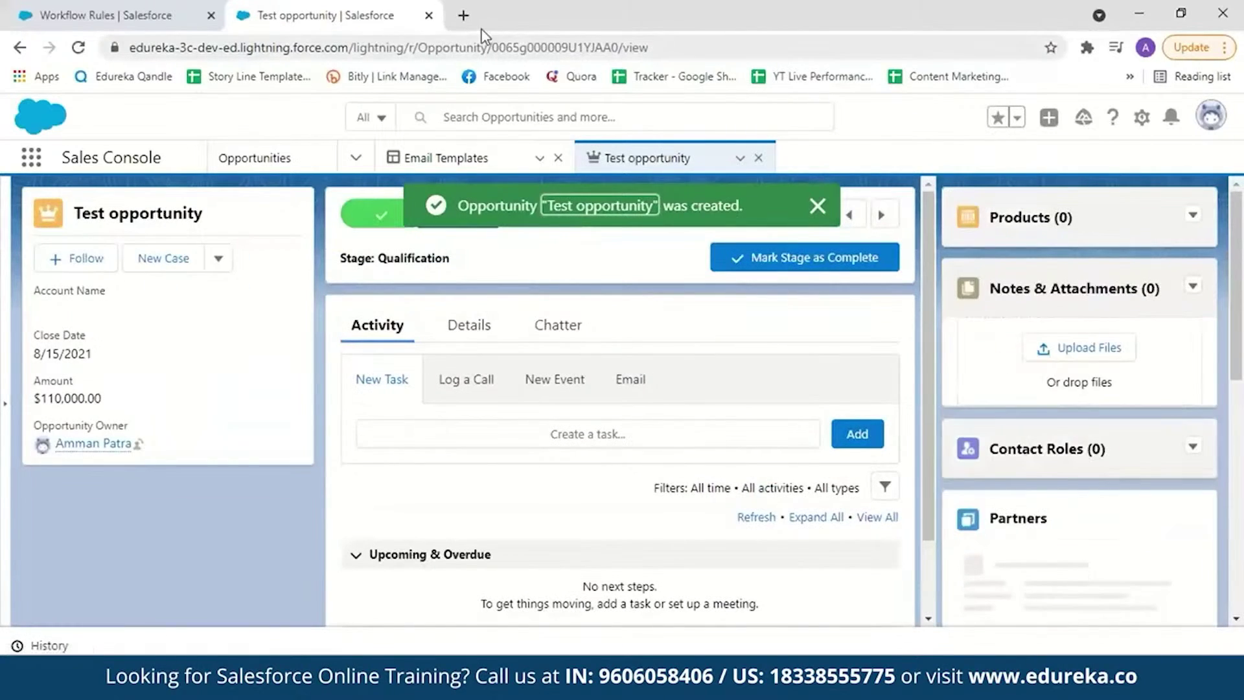
{"action": "left_click", "coordinate": [463, 15]}
{"action": "type", "text": "g"}
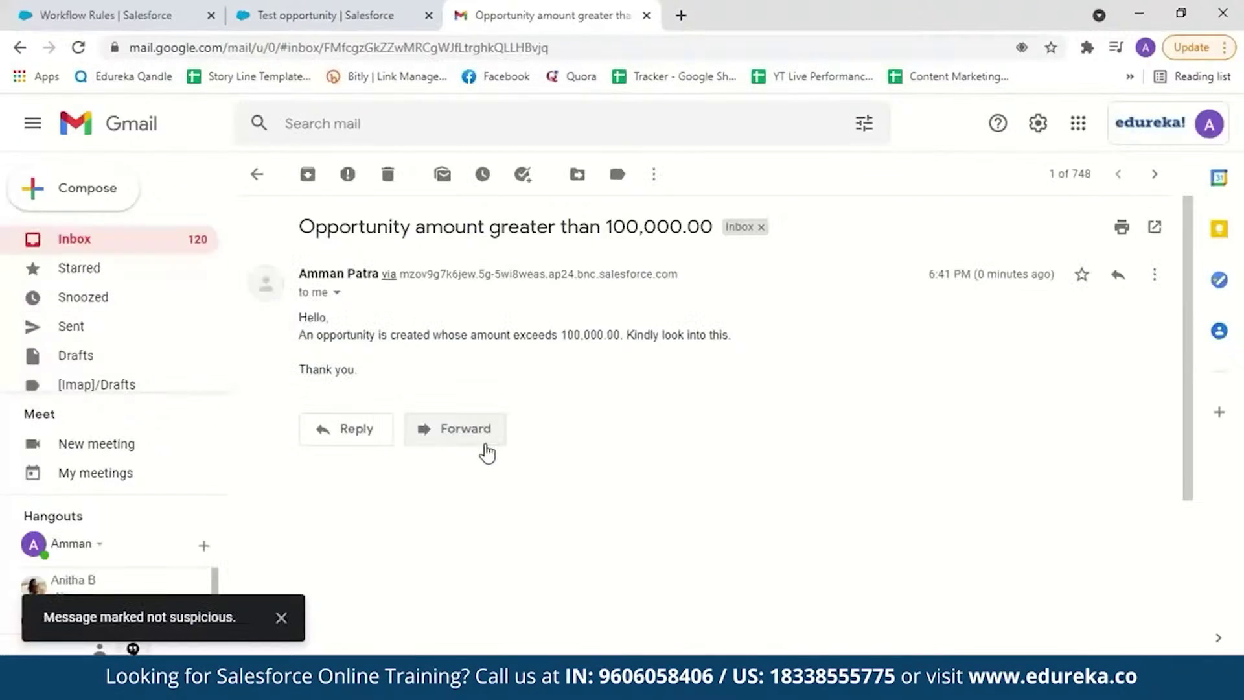